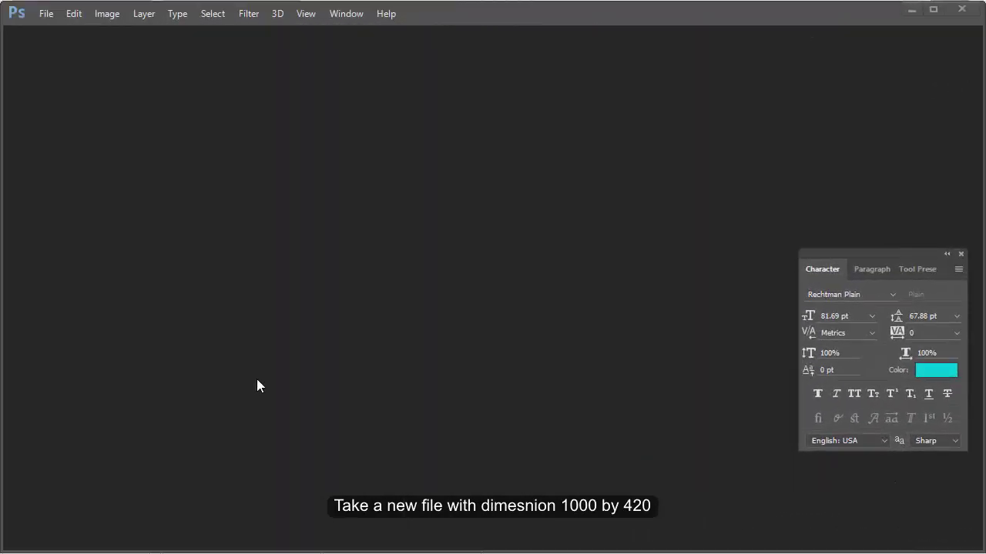
Step: Create a new white document 1000 px wide by 420 px tall
{"action": "left_click", "coordinate": [47, 13]}
{"action": "left_click", "coordinate": [42, 31]}
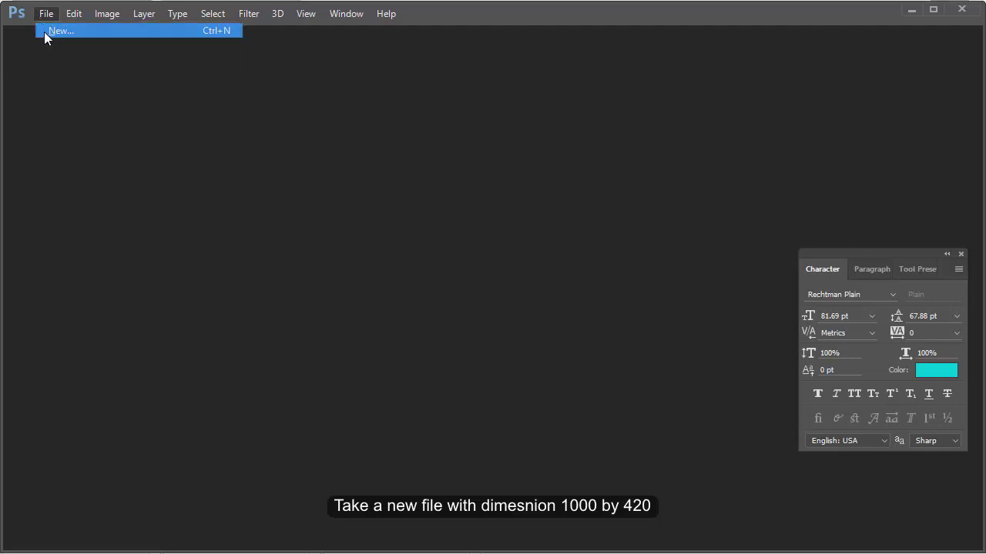
{"action": "left_click_drag", "start_coordinate": [460, 183], "coordinate": [439, 186]}
{"action": "type", "text": "100"}
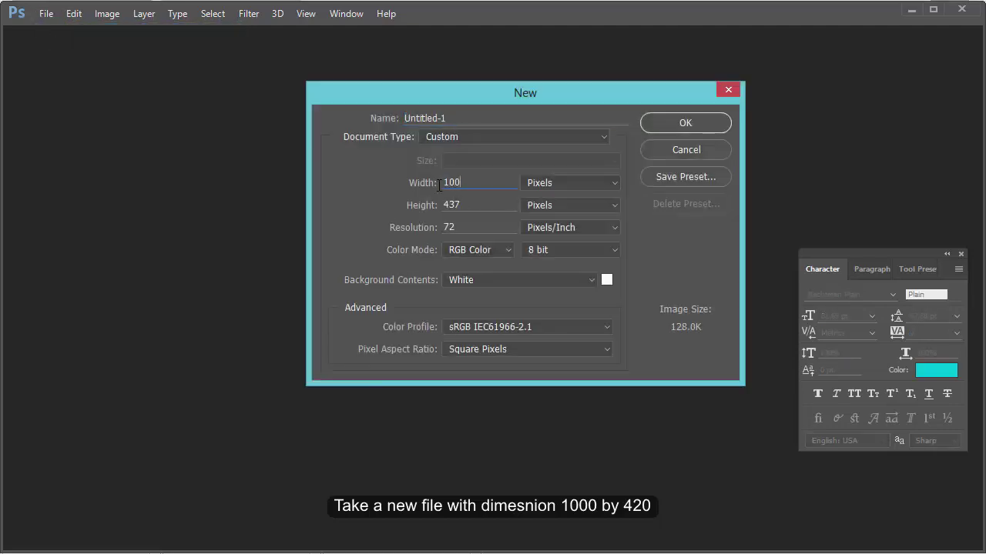
{"action": "type", "text": "420"}
{"action": "key", "text": "Return"}
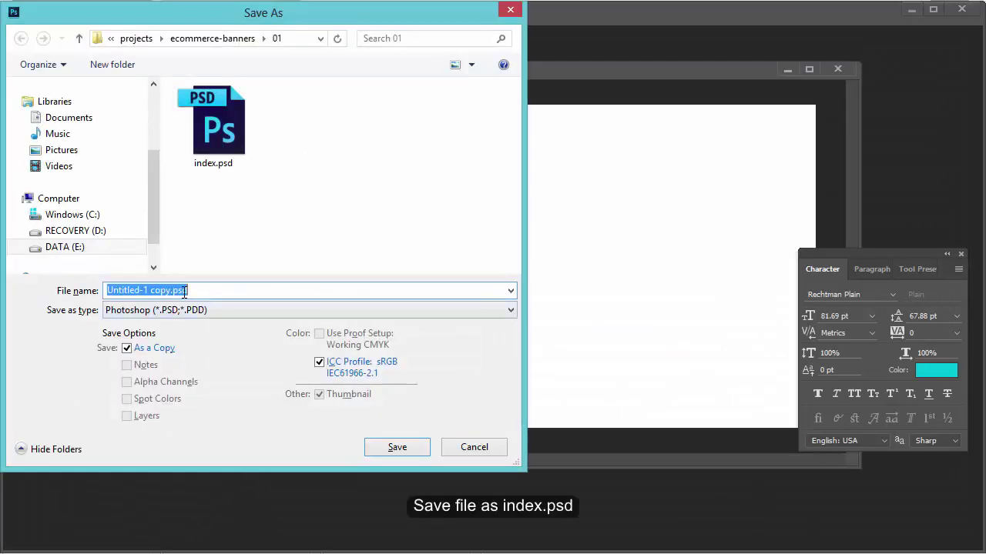
Step: Save the document as index1.psd
{"action": "left_click", "coordinate": [218, 154]}
{"action": "left_click", "coordinate": [126, 291]}
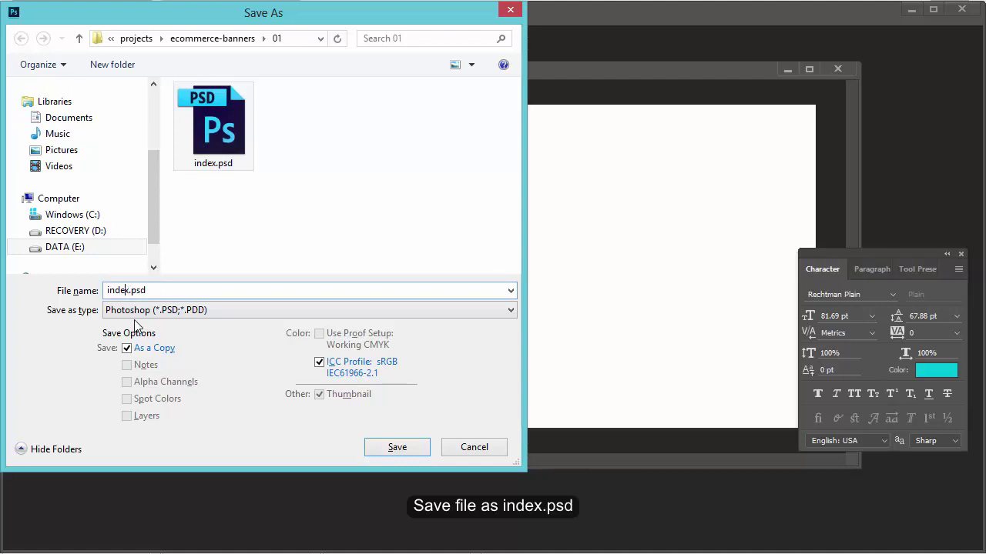
{"action": "type", "text": "1"}
{"action": "key", "text": "Return"}
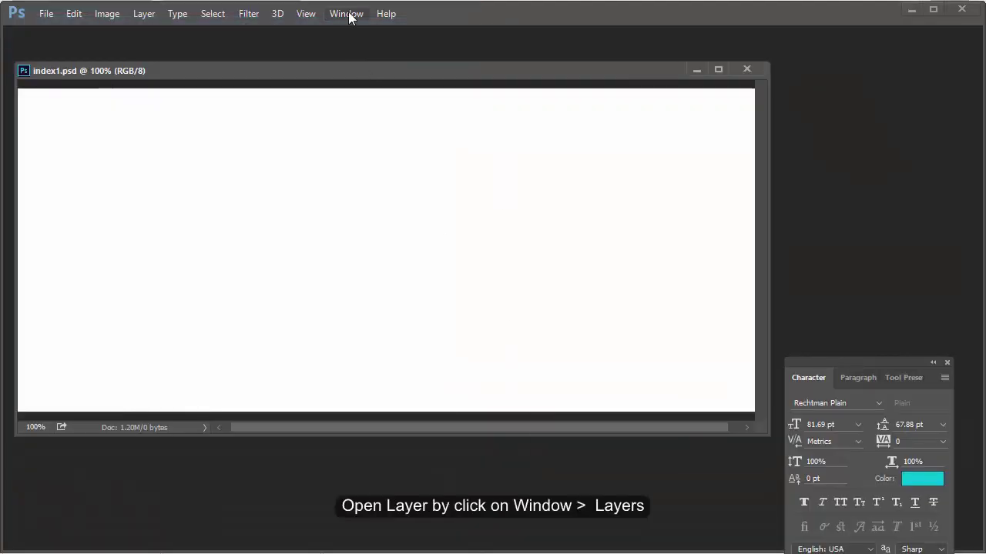
Step: Show the Layers panel and enlarge the document window
{"action": "left_click", "coordinate": [346, 14]}
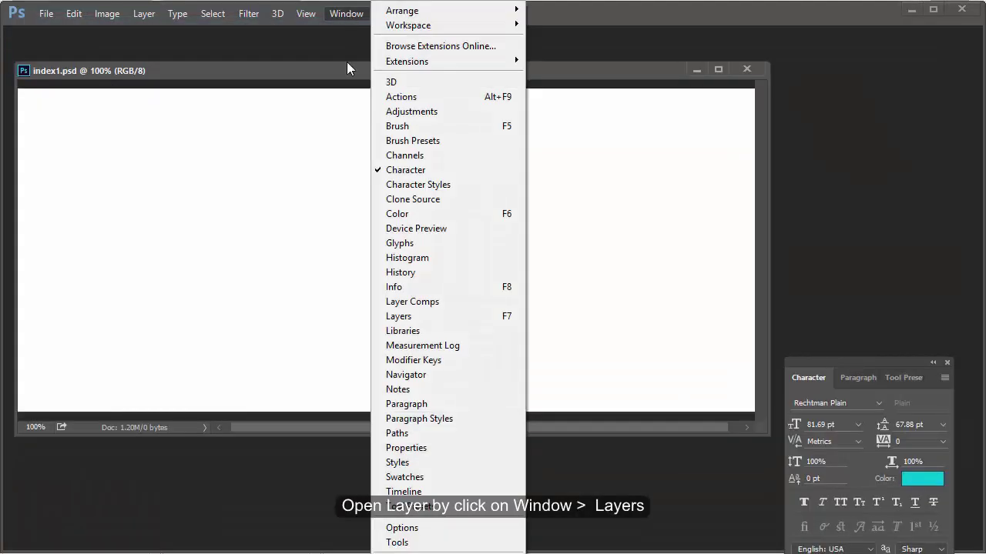
{"action": "left_click", "coordinate": [398, 314]}
{"action": "left_click_drag", "start_coordinate": [878, 63], "coordinate": [857, 65]}
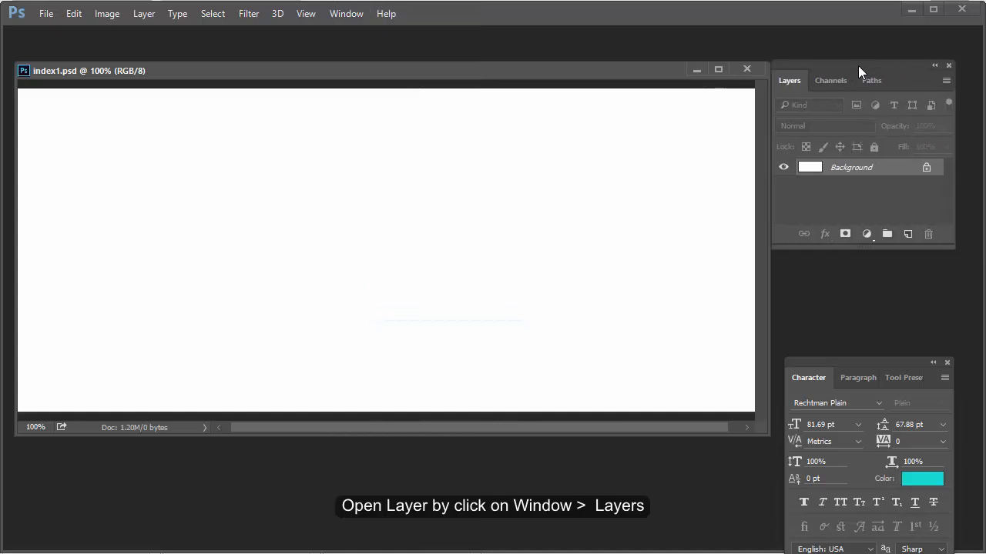
{"action": "left_click_drag", "start_coordinate": [768, 433], "coordinate": [778, 446]}
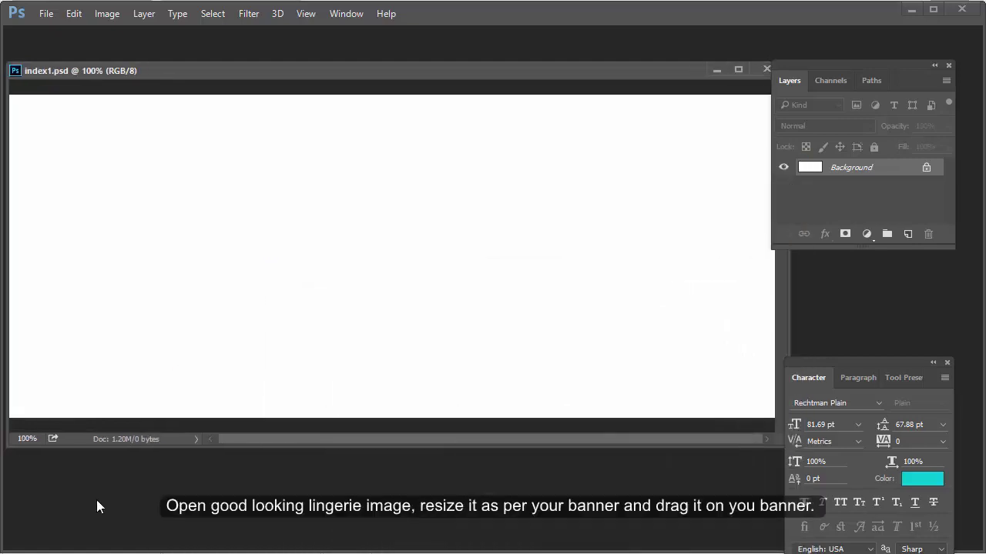
Step: Open the woman photo and resize it to 550 px tall
{"action": "key", "text": "ctrl+o"}
{"action": "double_click", "coordinate": [367, 131]}
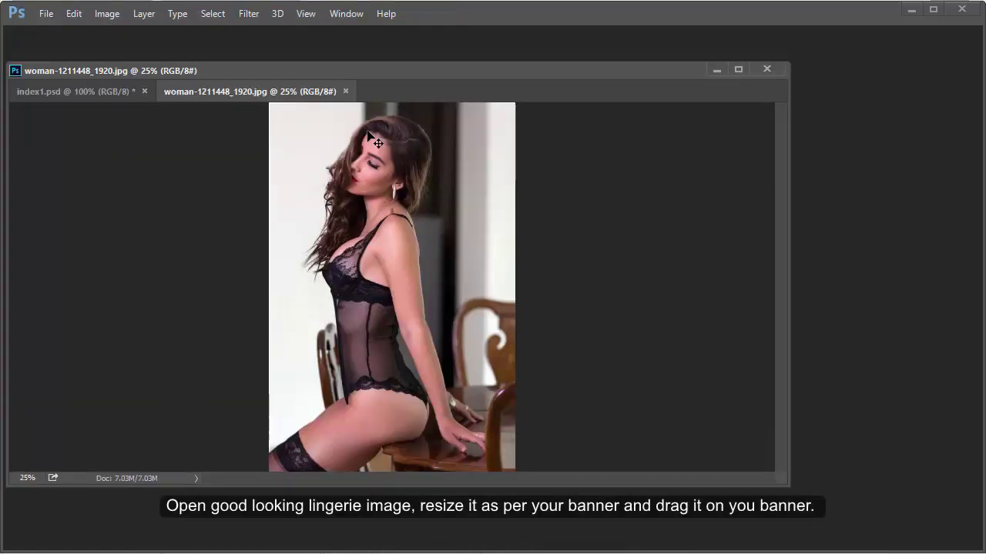
{"action": "left_click_drag", "start_coordinate": [293, 91], "coordinate": [376, 146]}
{"action": "left_click", "coordinate": [107, 13]}
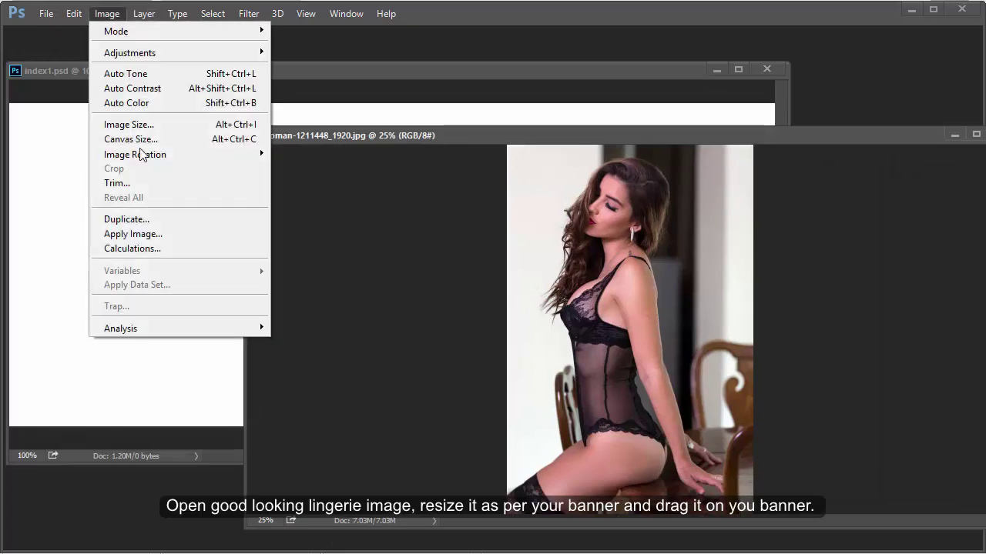
{"action": "left_click", "coordinate": [131, 125]}
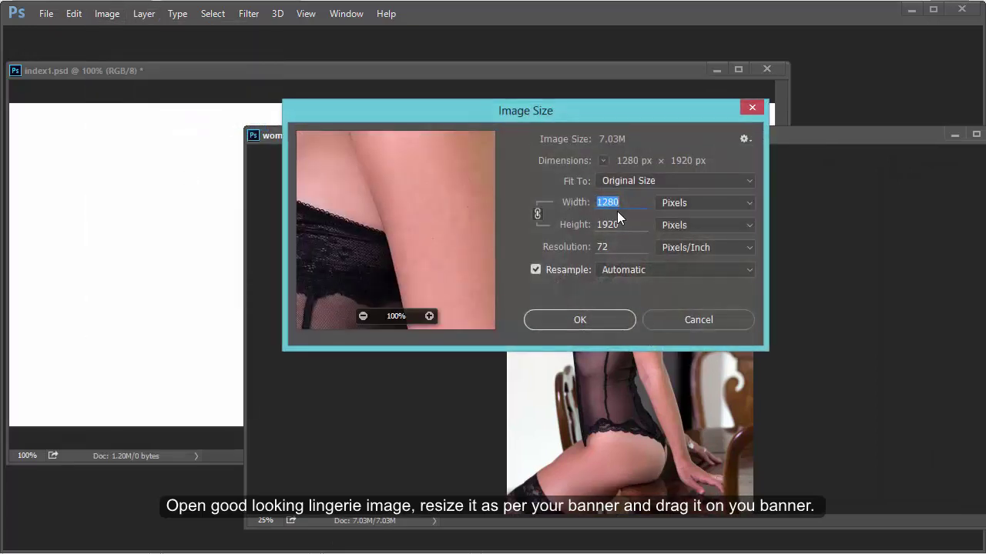
{"action": "left_click", "coordinate": [572, 225]}
{"action": "type", "text": "550"}
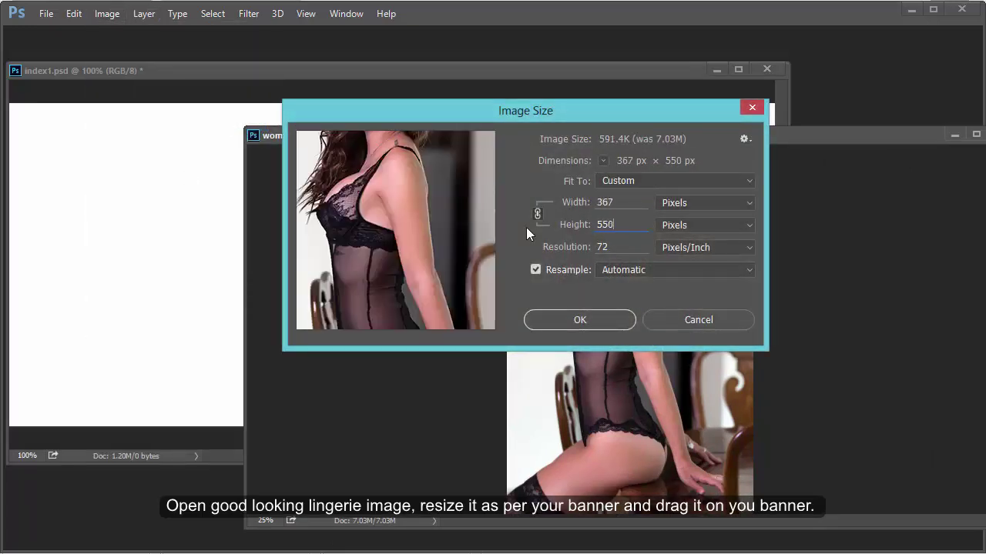
{"action": "key", "text": "Return"}
Step: Unlock the photo's background, drag it into index1, and close the original without saving
{"action": "key", "text": "Tab"}
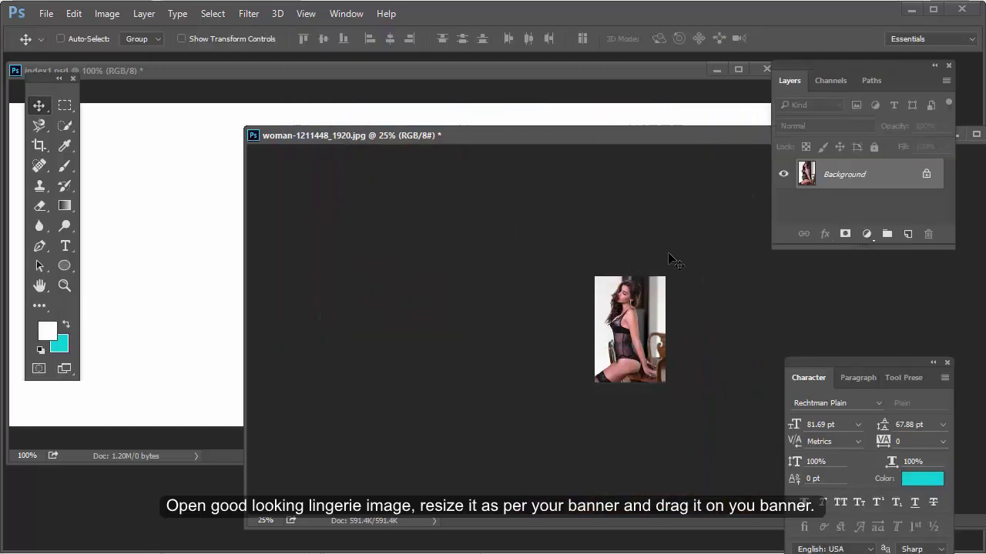
{"action": "double_click", "coordinate": [874, 174]}
{"action": "left_click", "coordinate": [654, 184]}
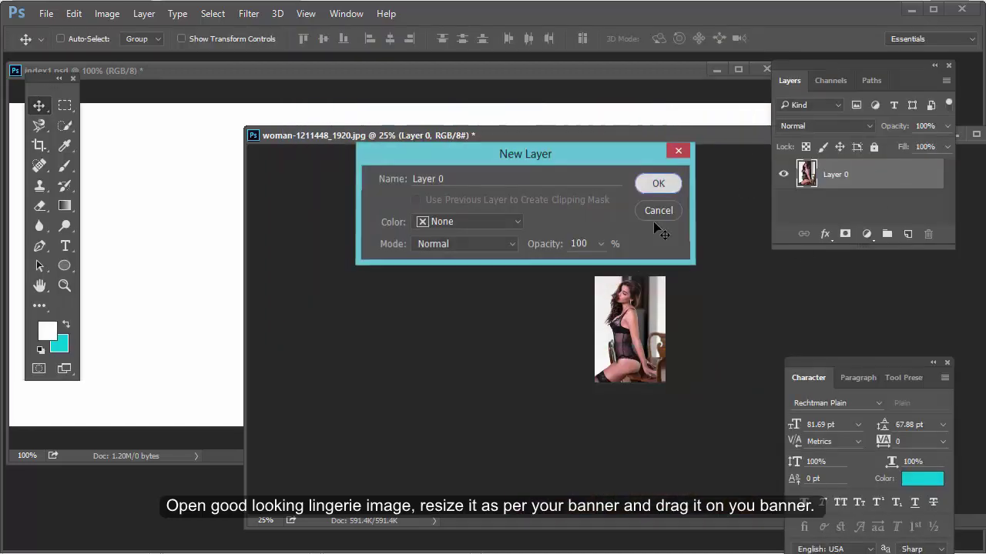
{"action": "left_click_drag", "start_coordinate": [654, 339], "coordinate": [196, 274]}
{"action": "key", "text": "ctrl+w"}
{"action": "left_click", "coordinate": [508, 234]}
Step: Position the model picture on the right side of the banner
{"action": "left_click_drag", "start_coordinate": [207, 239], "coordinate": [796, 255]}
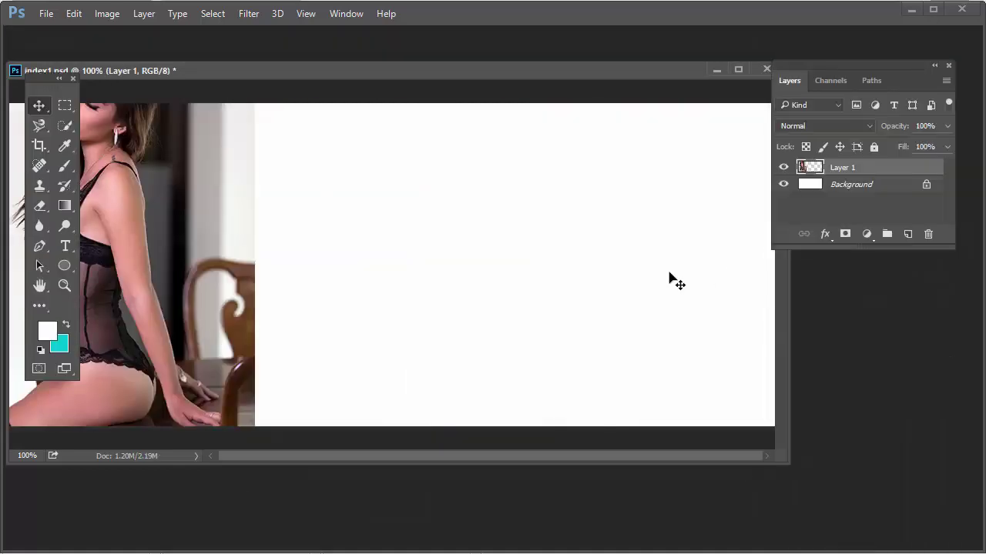
{"action": "key", "text": "Tab"}
{"action": "left_click_drag", "start_coordinate": [308, 176], "coordinate": [667, 253]}
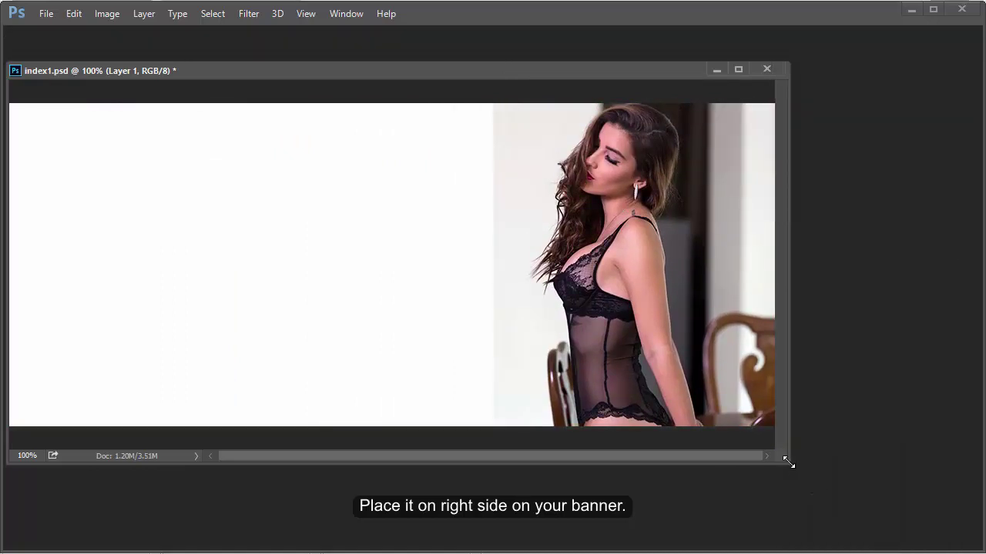
{"action": "left_click_drag", "start_coordinate": [790, 462], "coordinate": [873, 526]}
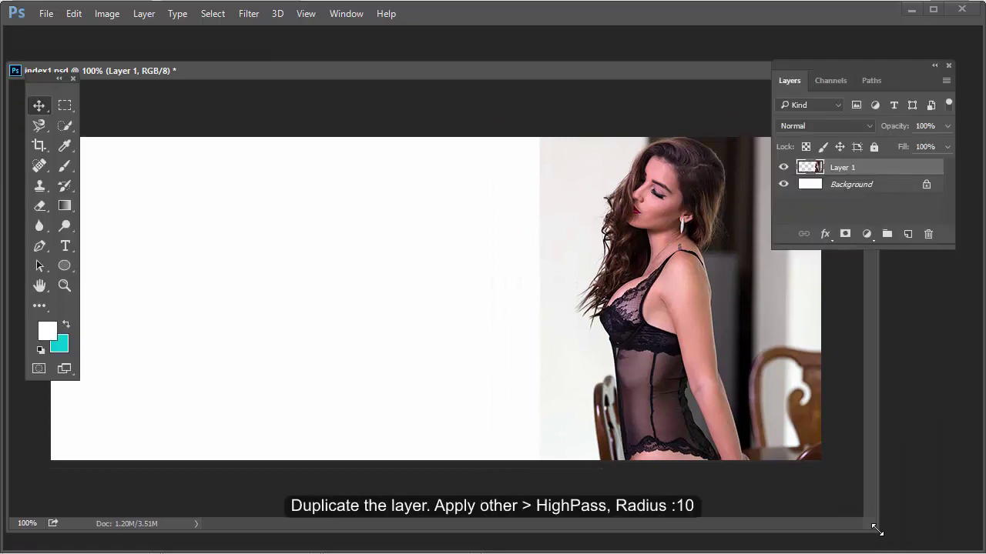
Step: Apply a High Pass filter with a 10 px radius to the photo copy
{"action": "left_click", "coordinate": [248, 13]}
{"action": "mouse_move", "coordinate": [410, 286]}
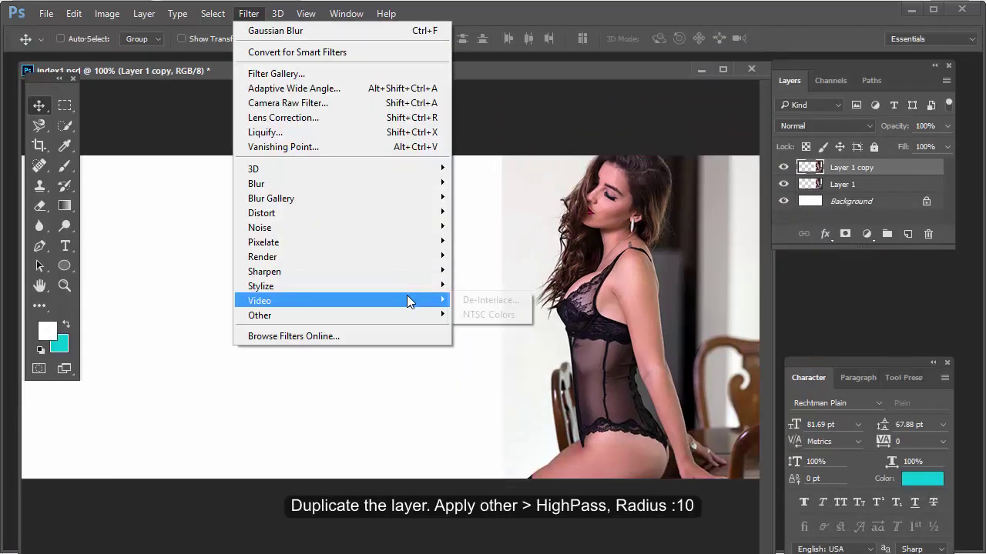
{"action": "mouse_move", "coordinate": [406, 315]}
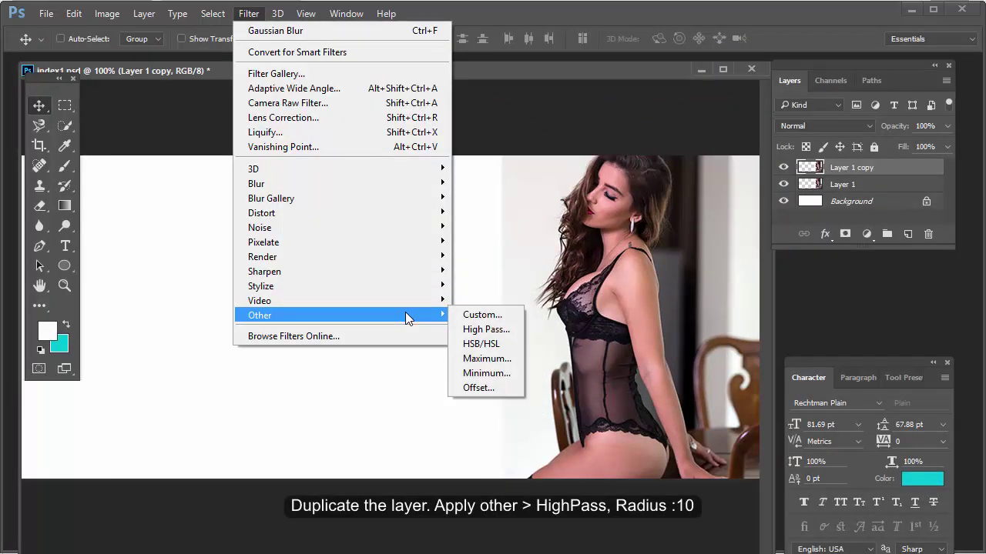
{"action": "left_click", "coordinate": [478, 329]}
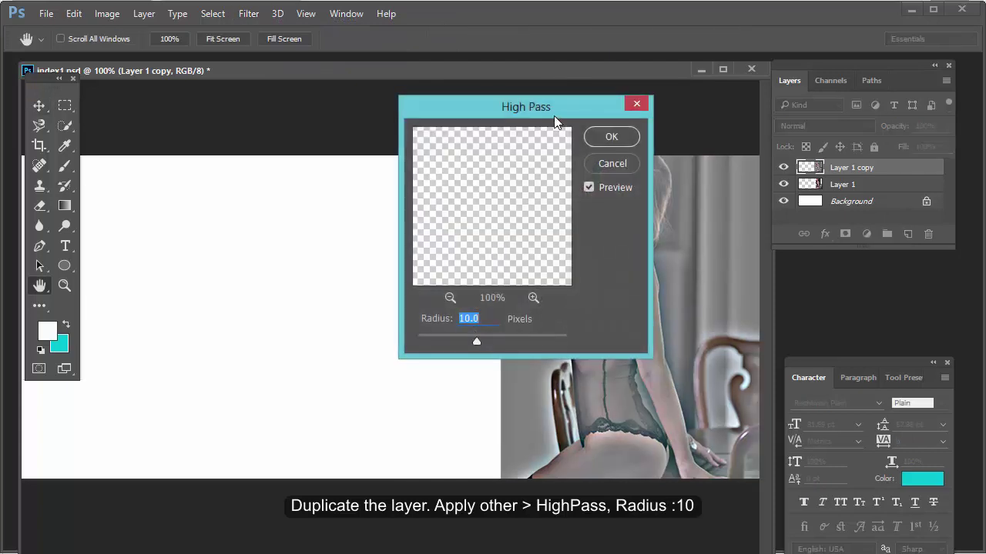
{"action": "left_click_drag", "start_coordinate": [555, 119], "coordinate": [410, 117]}
{"action": "left_click", "coordinate": [466, 135]}
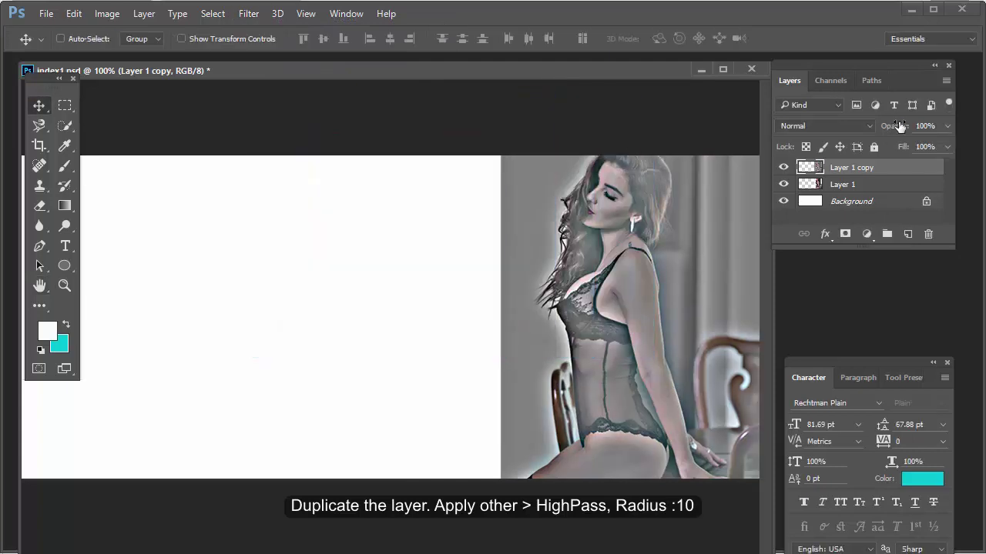
Step: Blend the High Pass copy in Overlay mode at 57% opacity
{"action": "left_click", "coordinate": [840, 123]}
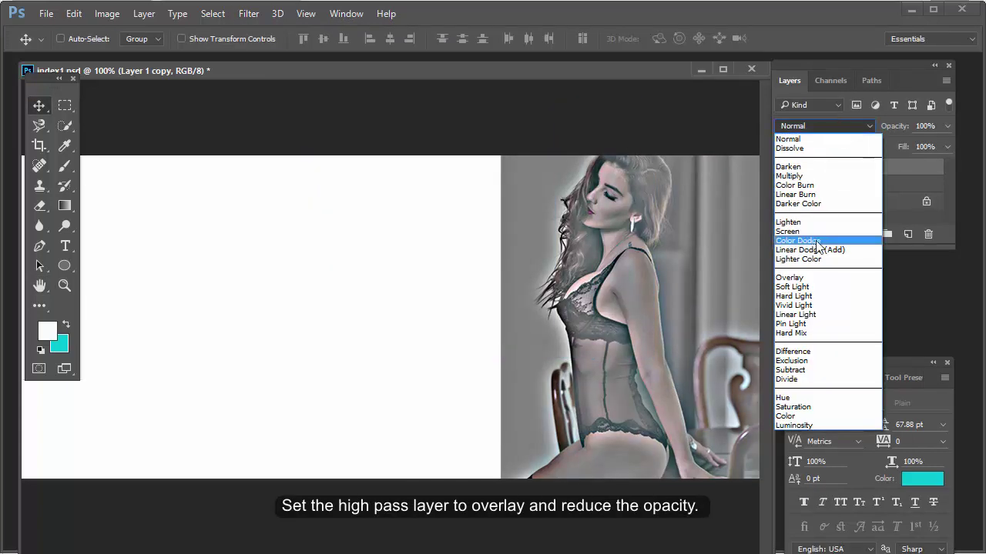
{"action": "left_click", "coordinate": [815, 219]}
{"action": "left_click", "coordinate": [824, 126]}
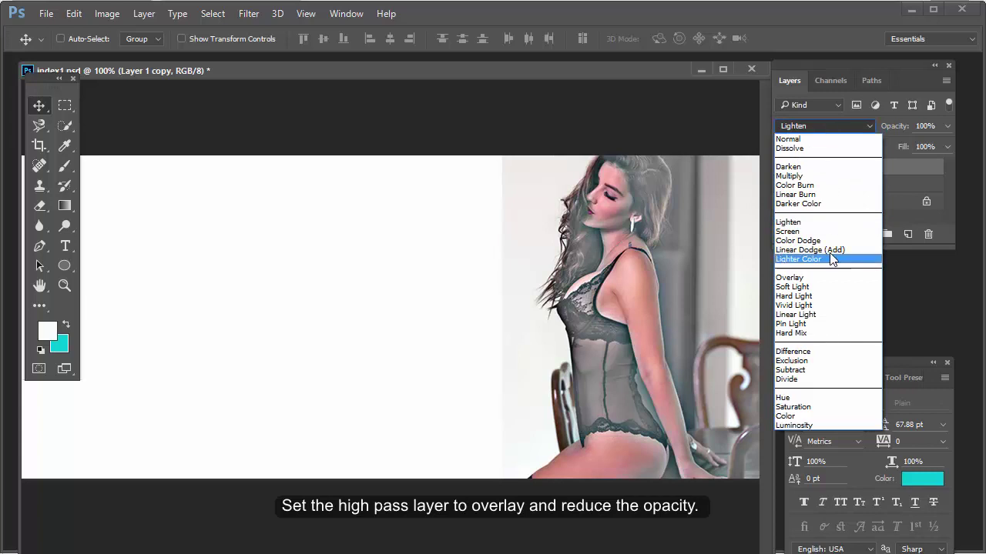
{"action": "left_click", "coordinate": [824, 279]}
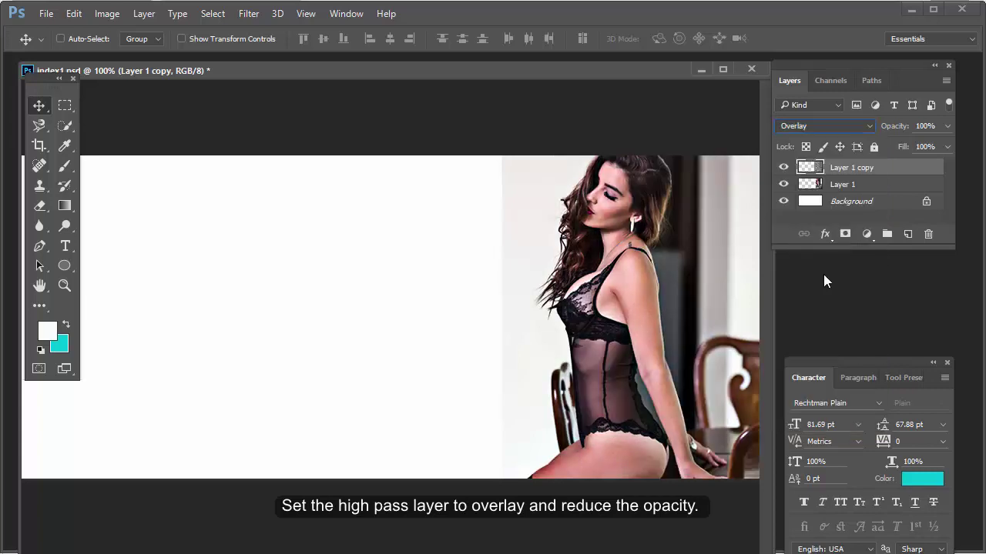
{"action": "left_click", "coordinate": [914, 145]}
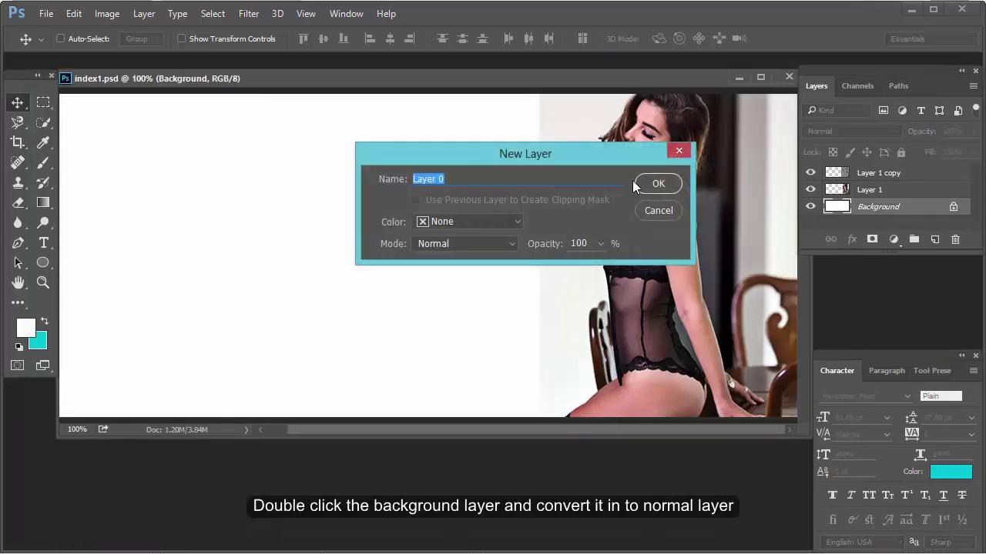
Step: Fill the banner background with light grey using the Paint Bucket
{"action": "left_click", "coordinate": [645, 183]}
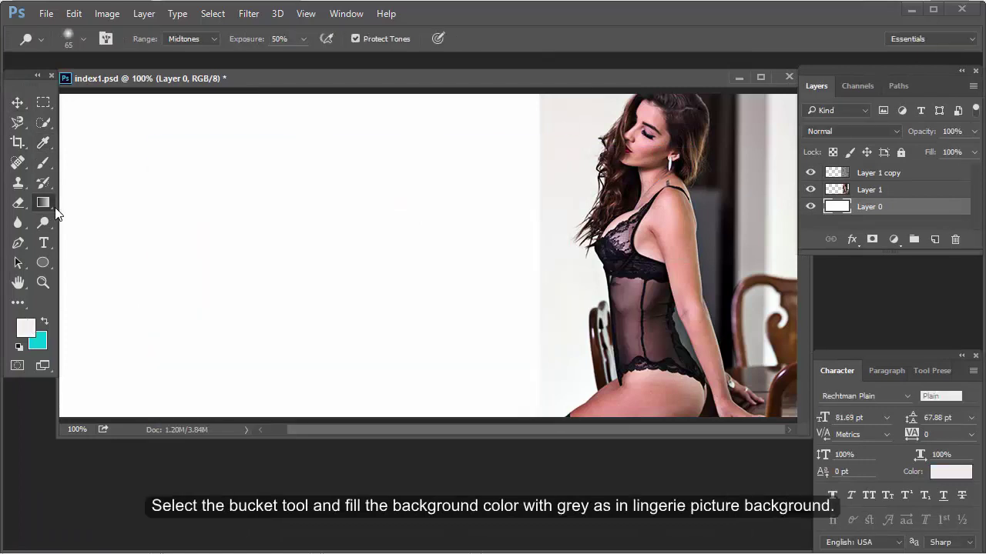
{"action": "right_click", "coordinate": [45, 204]}
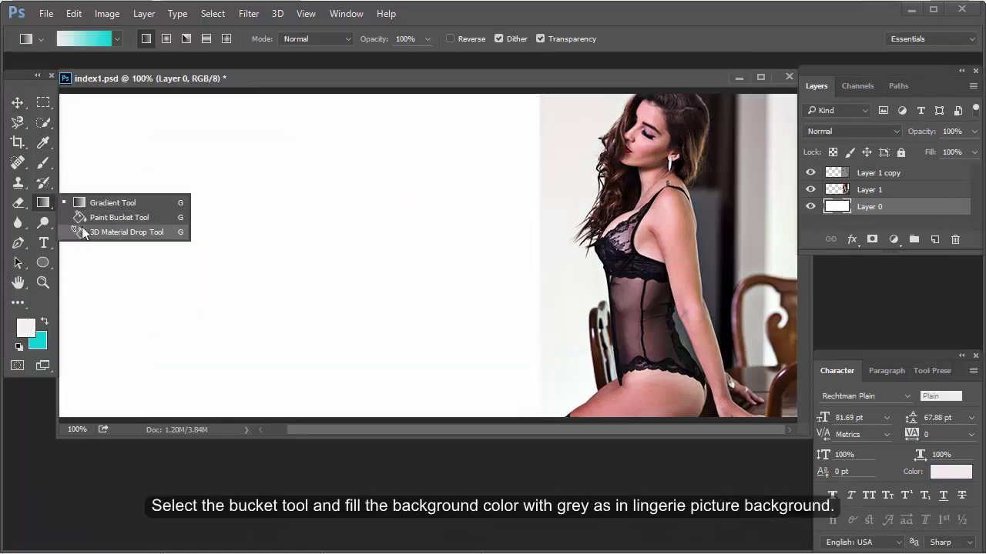
{"action": "left_click", "coordinate": [81, 218]}
{"action": "left_click", "coordinate": [186, 279]}
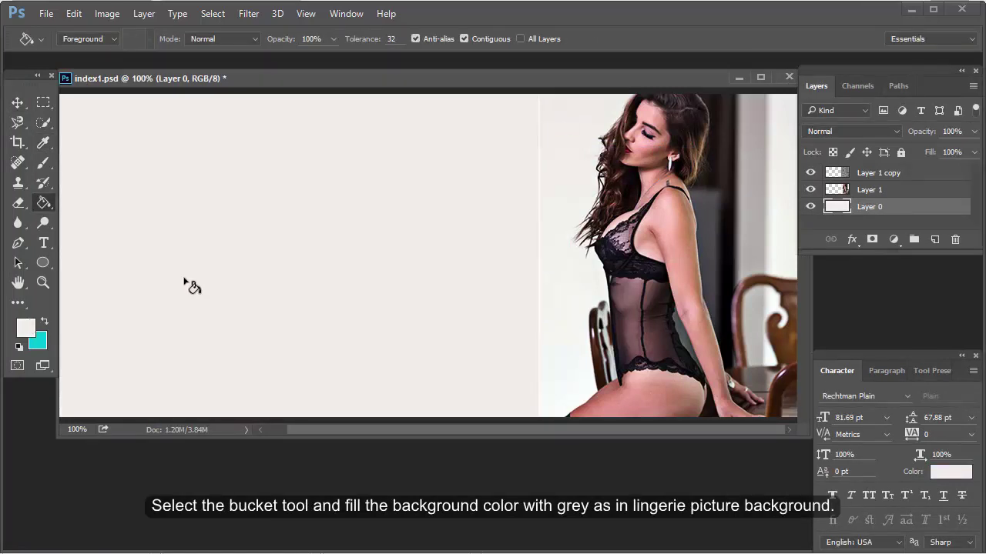
Step: Select the Layer 1 copy and Layer 1 layers
{"action": "key", "text": "v"}
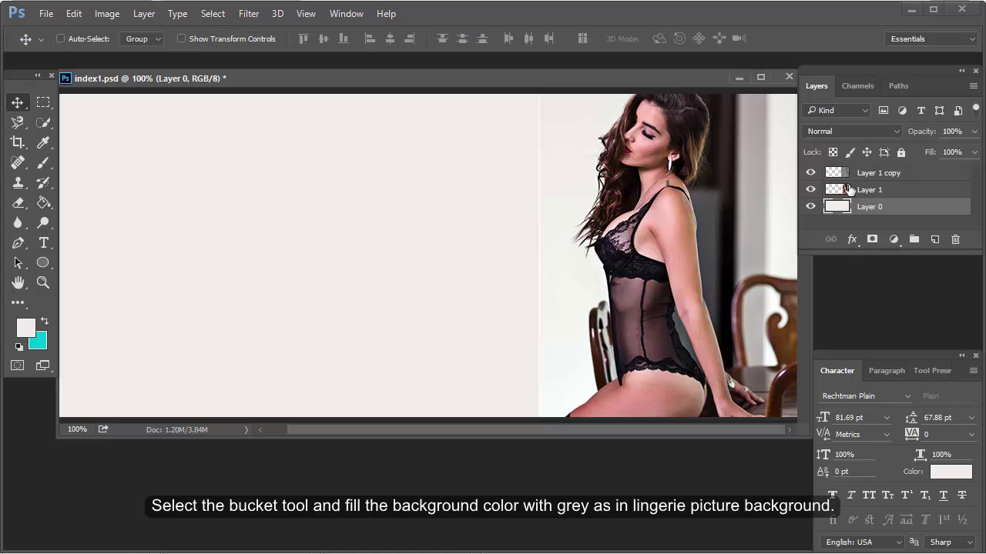
{"action": "left_click", "coordinate": [895, 176]}
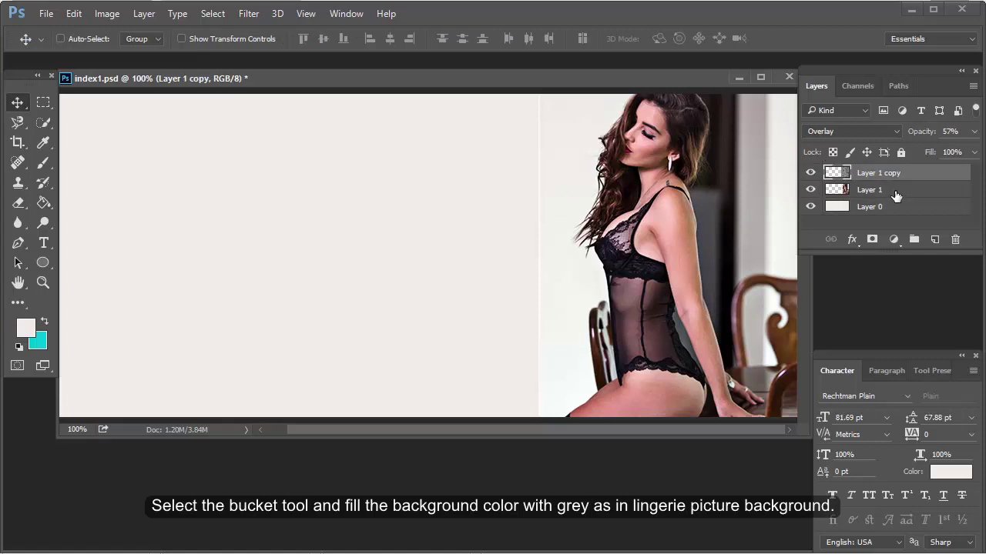
{"action": "left_click", "coordinate": [894, 191], "text": "shift"}
{"action": "right_click", "coordinate": [883, 178]}
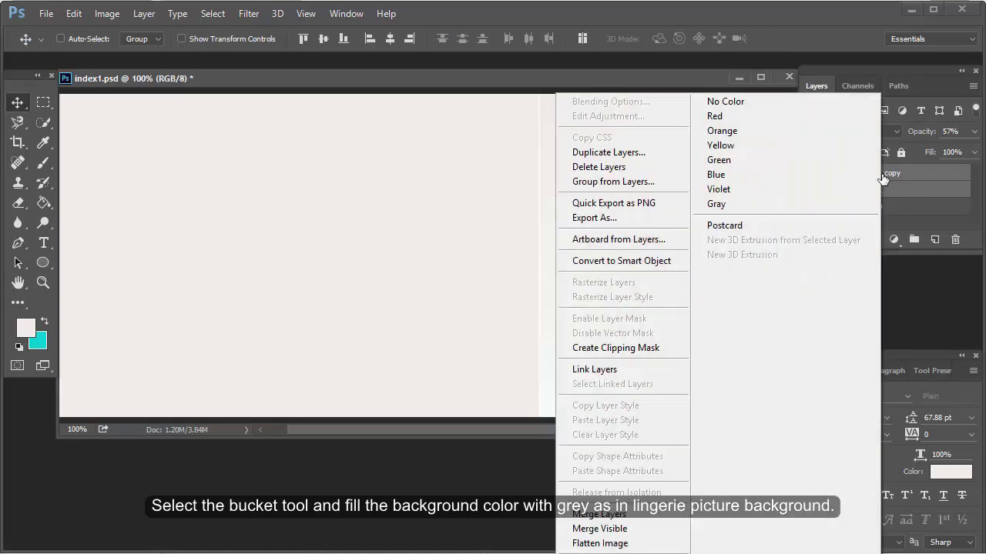
{"action": "left_click", "coordinate": [884, 178]}
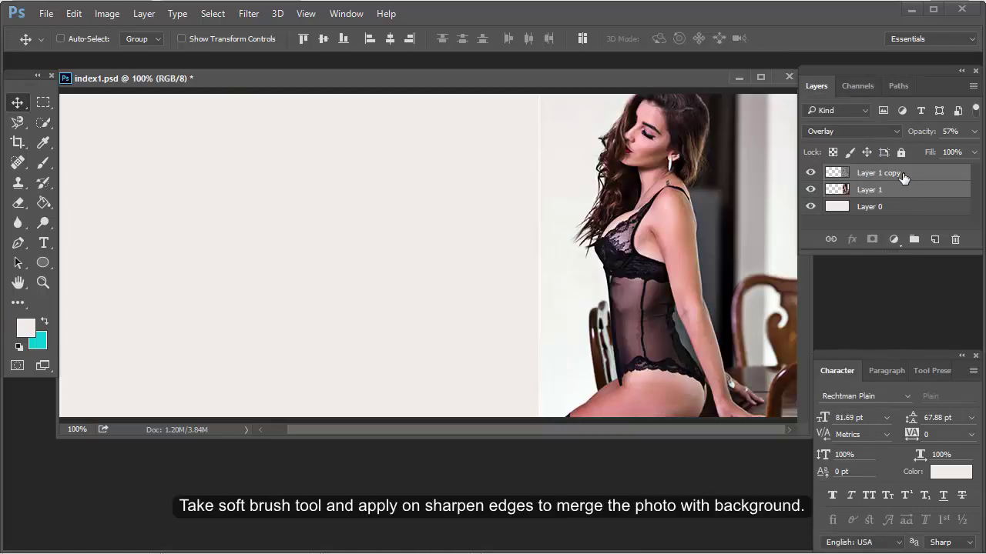
{"action": "left_click", "coordinate": [885, 190]}
{"action": "left_click", "coordinate": [883, 174]}
{"action": "right_click", "coordinate": [884, 176]}
Step: Add a new empty Layer 2, try painting the seam with a 125 px brush, then undo
{"action": "key", "text": "b"}
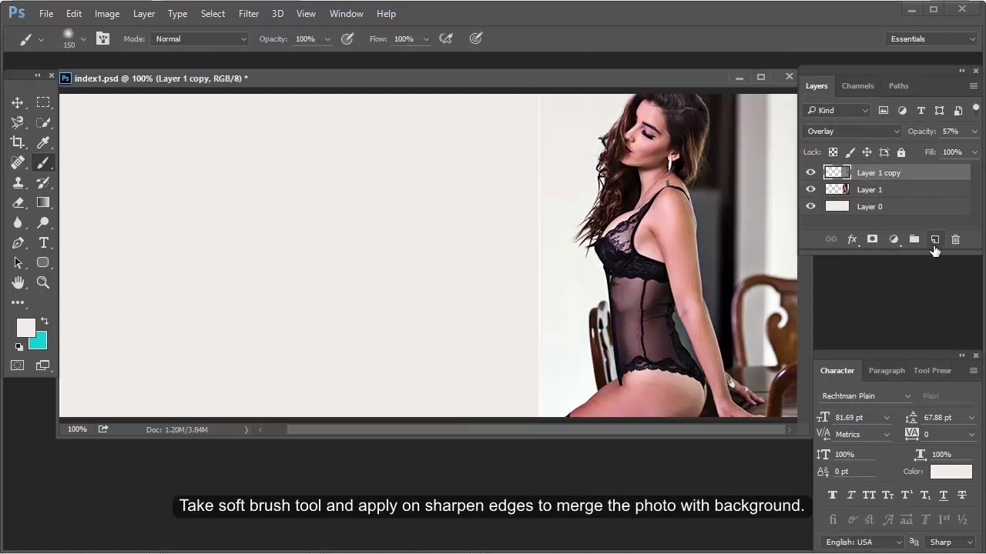
{"action": "left_click", "coordinate": [934, 239]}
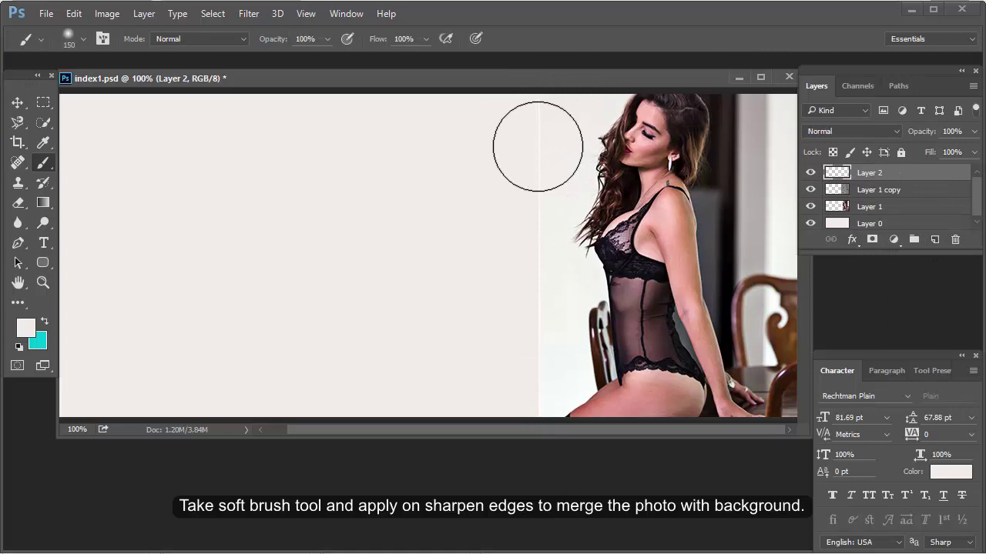
{"action": "key", "text": "bracketleft"}
{"action": "mouse_move", "coordinate": [537, 146]}
{"action": "left_mouse_down"}
{"action": "mouse_move", "coordinate": [539, 115]}
{"action": "mouse_move", "coordinate": [528, 378]}
{"action": "mouse_move", "coordinate": [501, 469]}
{"action": "left_mouse_up"}
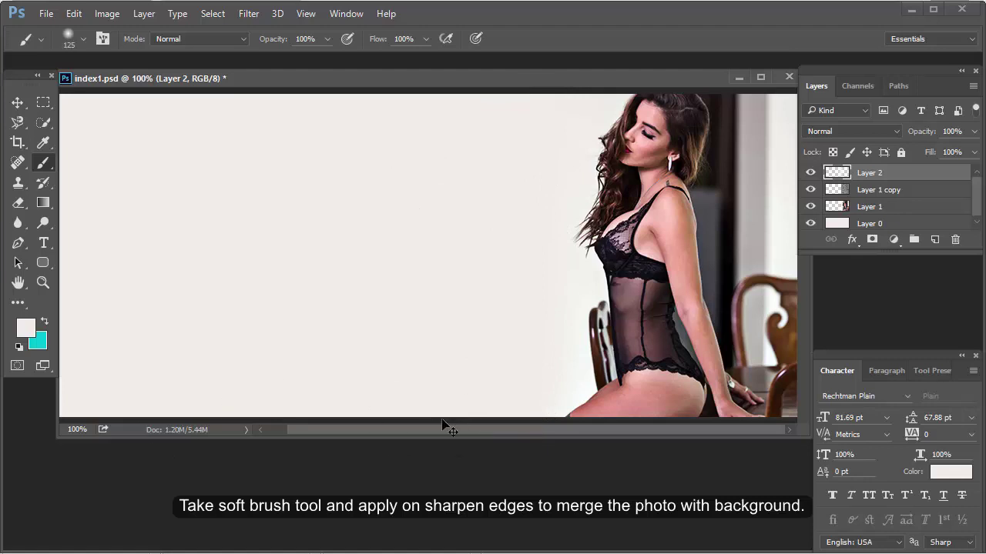
{"action": "key", "text": "ctrl+z"}
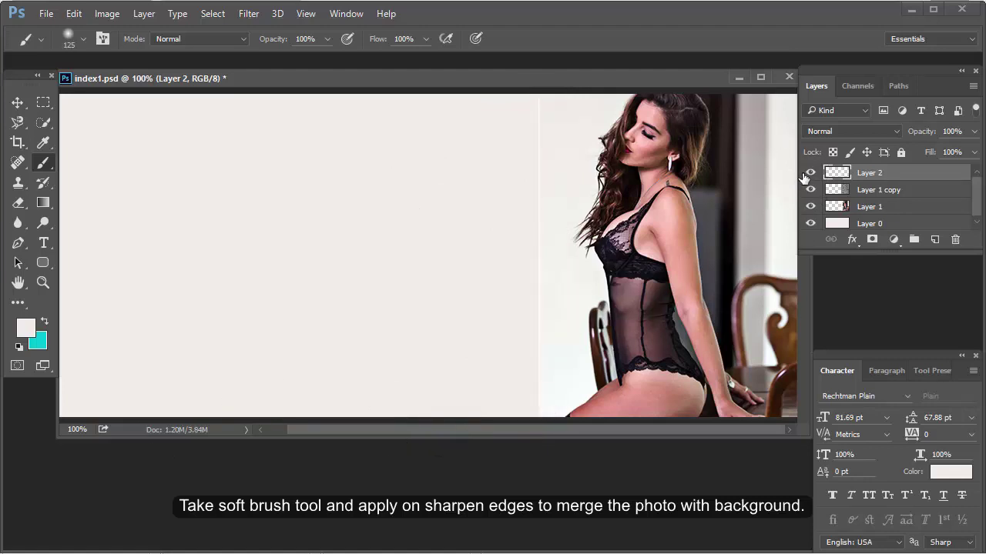
Step: In bra-text.txt, replace the word 'Bras' with 'Lingeries'
{"action": "key", "text": "v"}
{"action": "key", "text": "alt+Tab"}
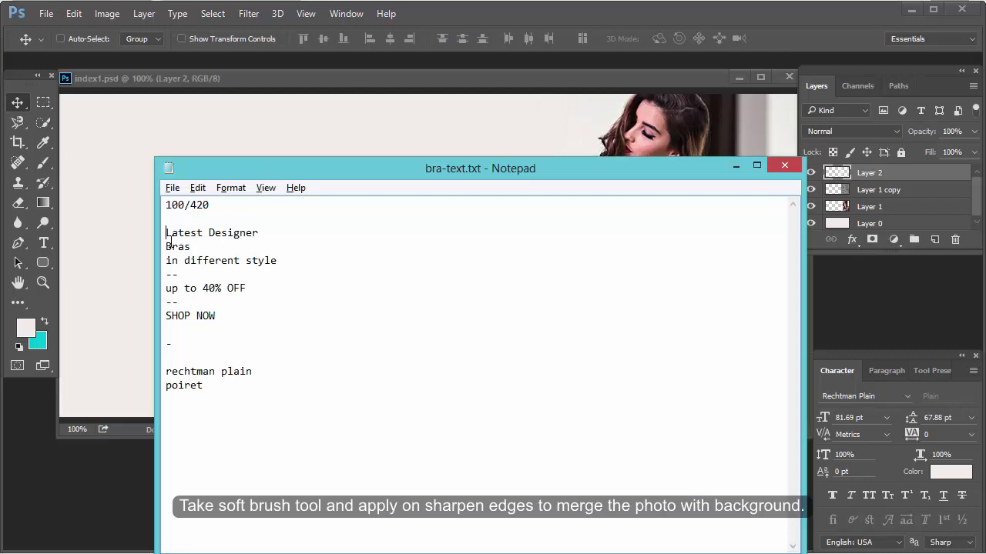
{"action": "left_click_drag", "start_coordinate": [190, 246], "coordinate": [123, 253]}
{"action": "type", "text": "Lingeries"}
Step: Copy the 'Designer … in different style' lines and return to Photoshop
{"action": "left_click_drag", "start_coordinate": [167, 234], "coordinate": [287, 258]}
{"action": "left_click", "coordinate": [304, 262]}
{"action": "left_click_drag", "start_coordinate": [201, 233], "coordinate": [313, 256]}
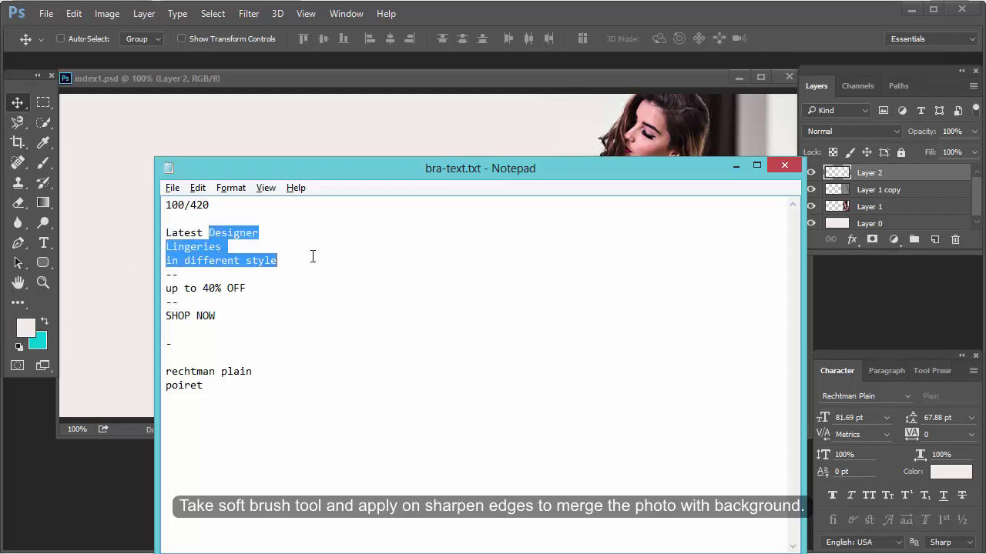
{"action": "key", "text": "alt+Tab"}
Step: Paste the headline into a paragraph text box left of the model
{"action": "key", "text": "t"}
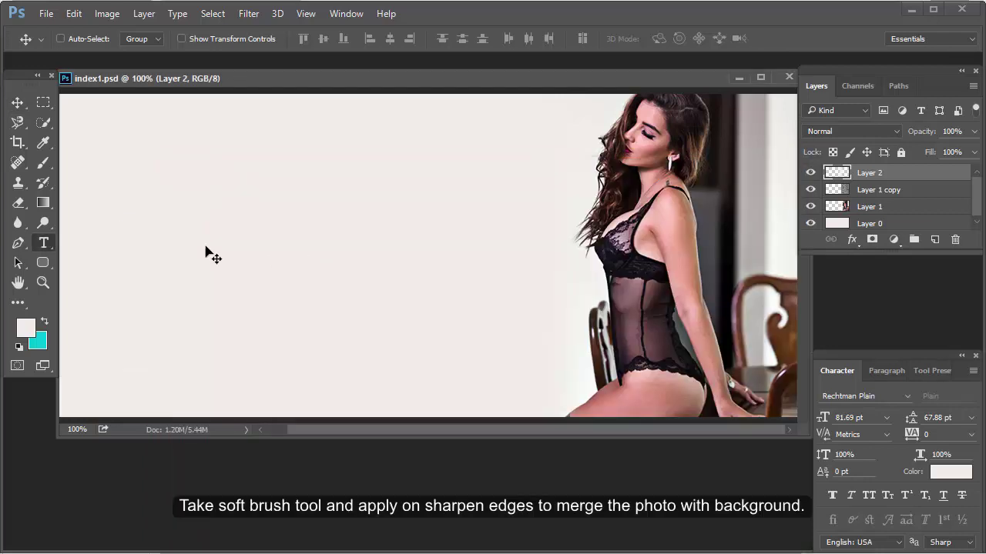
{"action": "left_click_drag", "start_coordinate": [132, 194], "coordinate": [501, 334]}
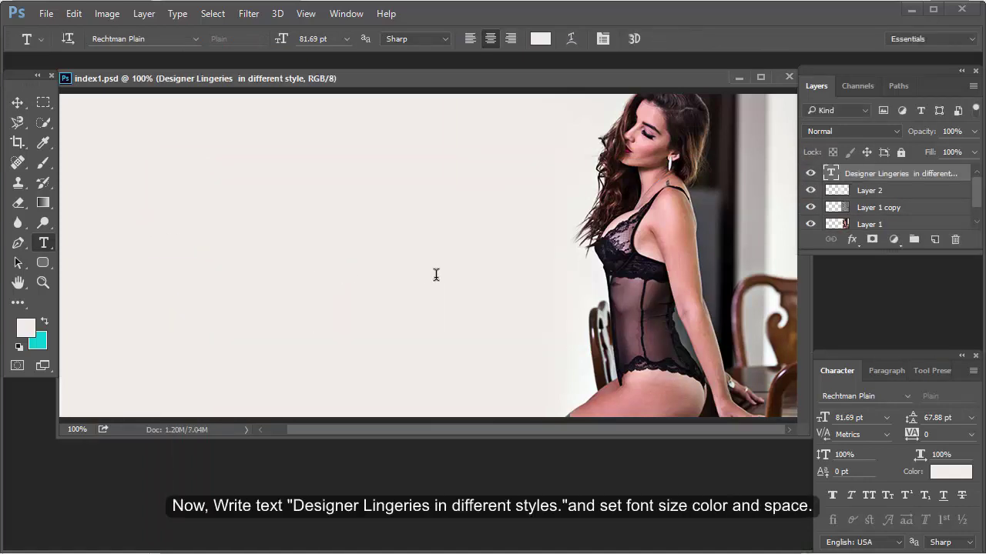
{"action": "left_click", "coordinate": [340, 254]}
{"action": "key", "text": "ctrl+a"}
Step: Color the headline text near-black, #0f0b10
{"action": "left_click", "coordinate": [950, 471]}
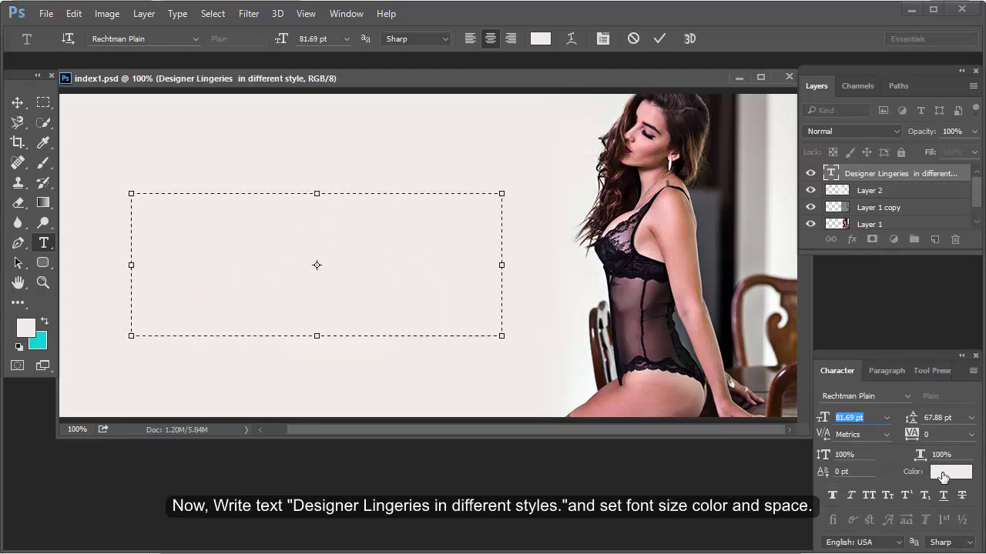
{"action": "type", "text": "0f0b10"}
{"action": "left_click", "coordinate": [513, 180]}
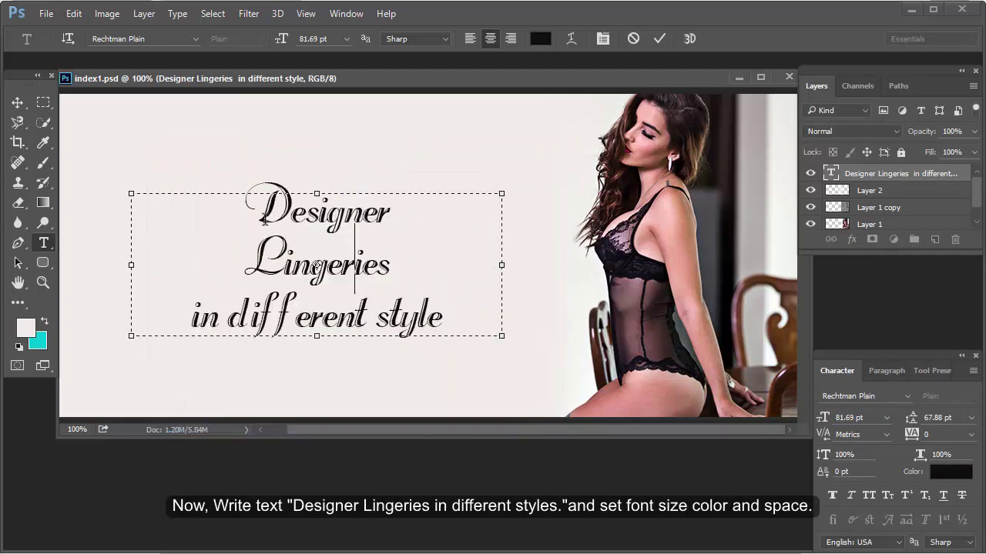
{"action": "key", "text": "alt+Tab"}
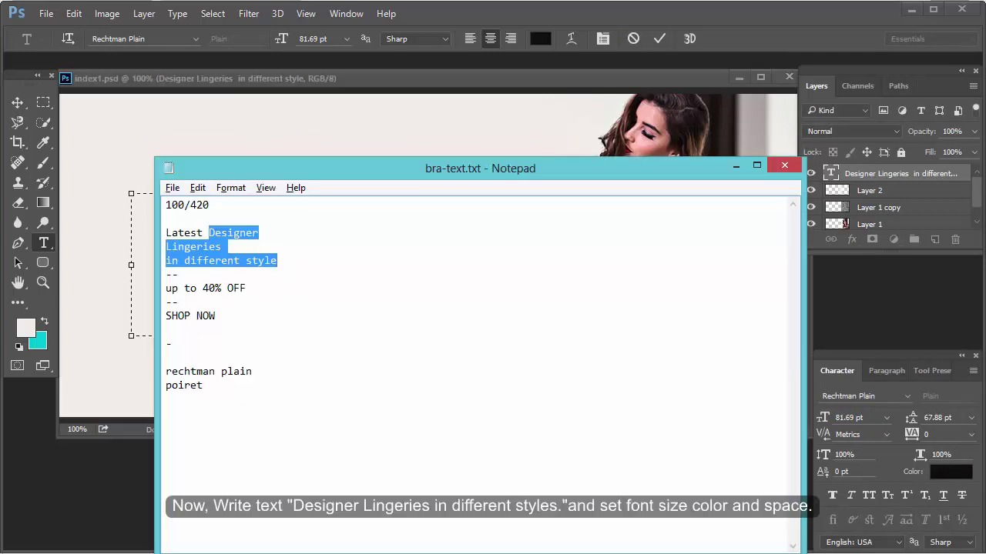
Step: Set the headline font to Riesling Regular at 56.69 pt
{"action": "left_click", "coordinate": [190, 371]}
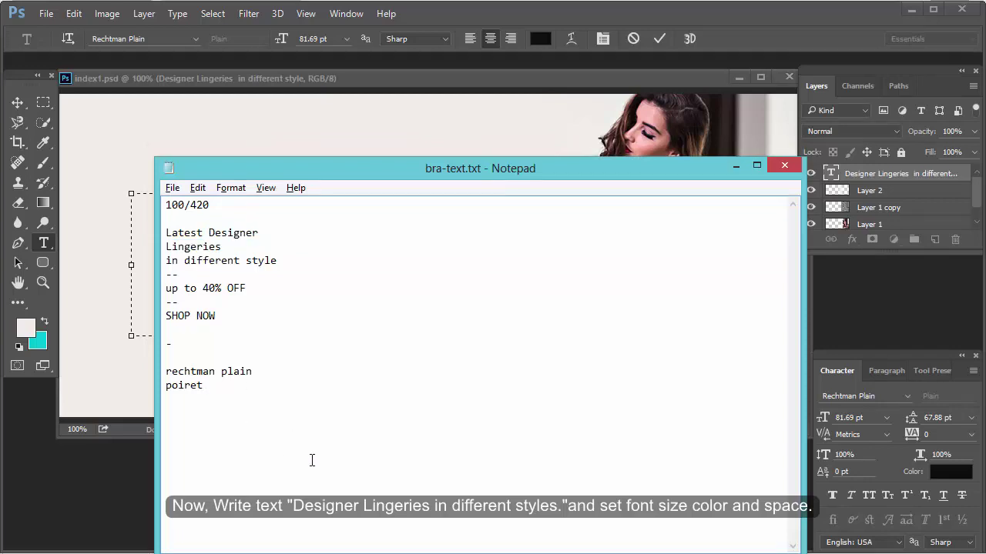
{"action": "key", "text": "alt+Tab"}
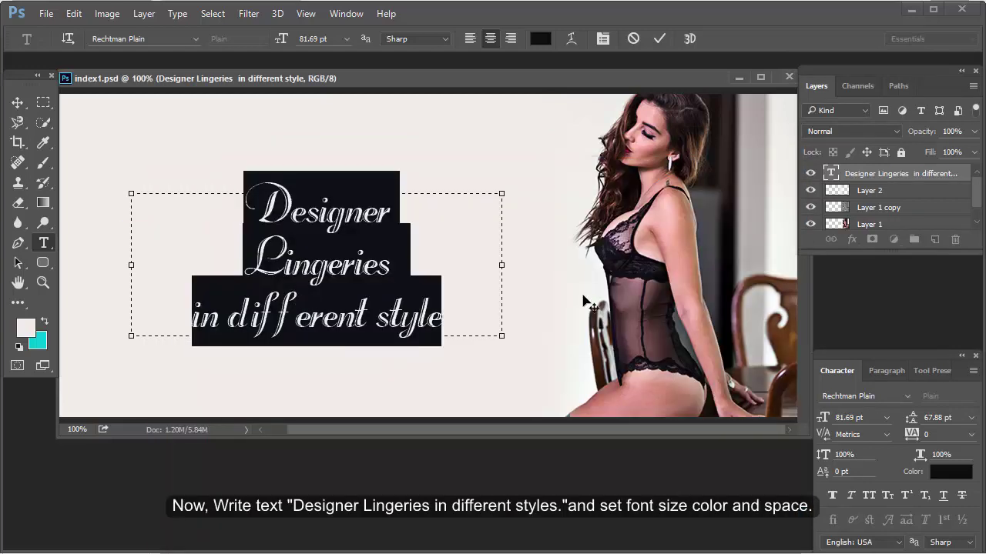
{"action": "left_click", "coordinate": [872, 395]}
{"action": "key", "text": "Down"}
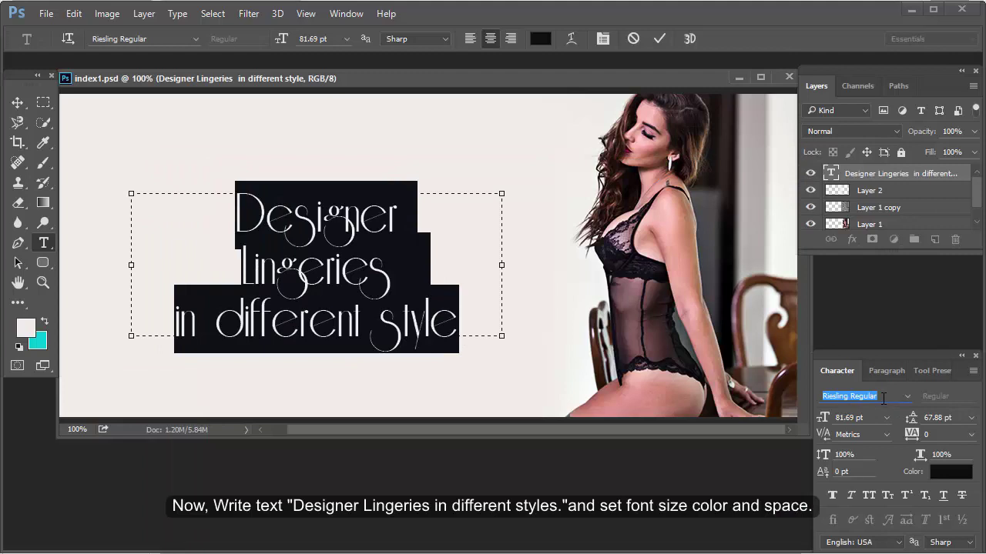
{"action": "left_click_drag", "start_coordinate": [823, 419], "coordinate": [633, 335]}
Step: Join 'Designer Lingeries' onto one line and enlarge it to 77 pt
{"action": "left_click", "coordinate": [271, 261]}
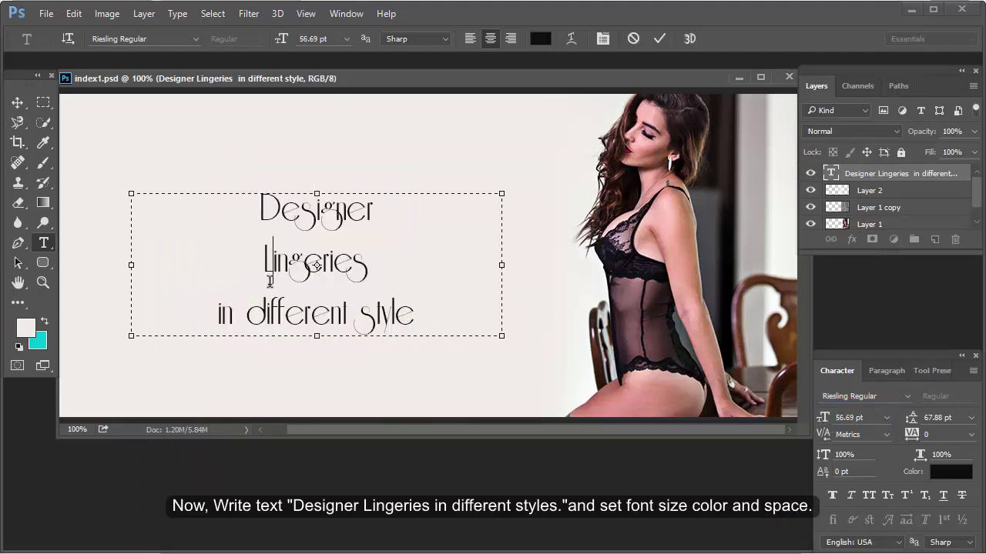
{"action": "key", "text": "BackSpace"}
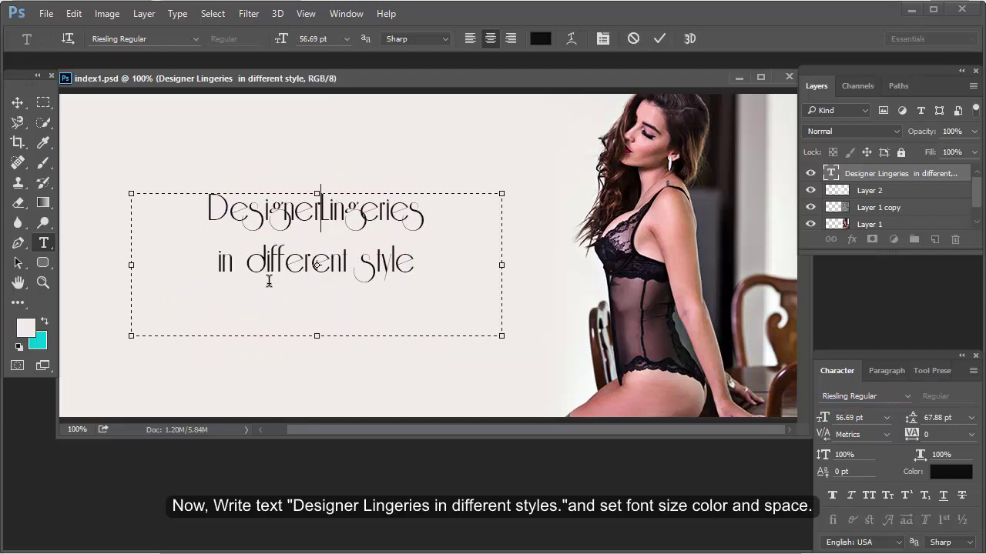
{"action": "left_click_drag", "start_coordinate": [201, 215], "coordinate": [455, 218]}
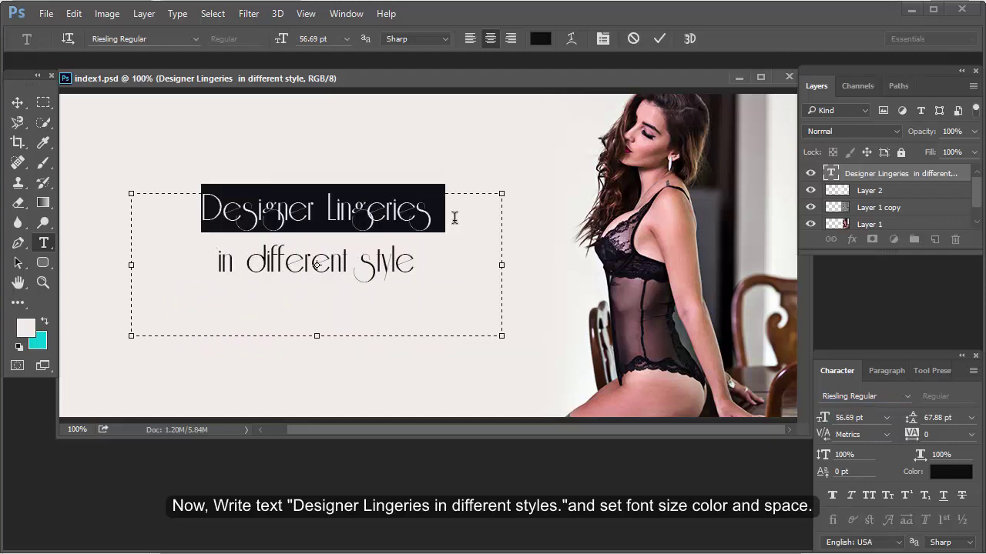
{"action": "left_click_drag", "start_coordinate": [818, 417], "coordinate": [818, 417]}
Step: Tighten the leading of 'in different style', commit, and shift the headline left
{"action": "left_click", "coordinate": [413, 262]}
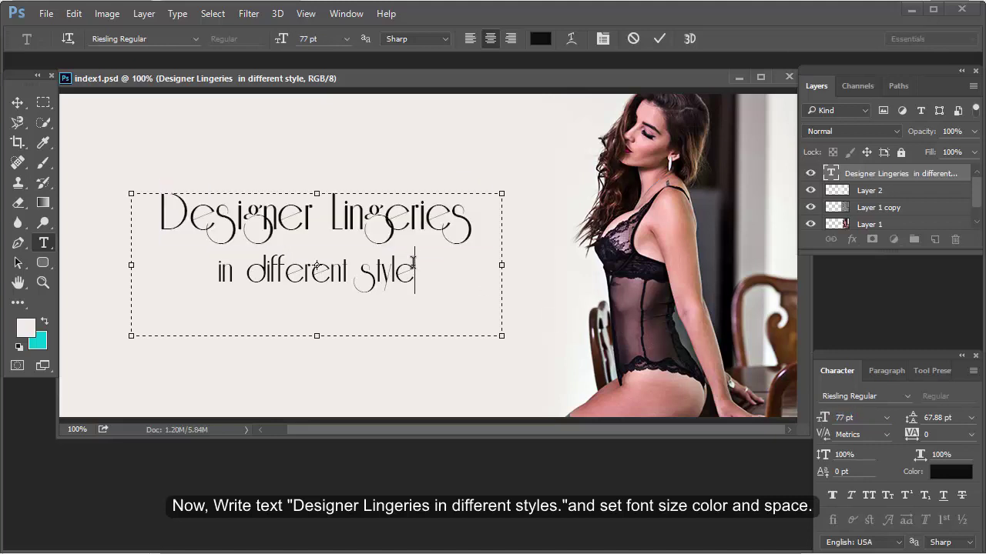
{"action": "left_click_drag", "start_coordinate": [425, 275], "coordinate": [197, 270]}
{"action": "scroll", "coordinate": [956, 421], "scroll_direction": "down", "scroll_amount": 2}
{"action": "left_click", "coordinate": [422, 271]}
{"action": "key", "text": "ctrl+Return"}
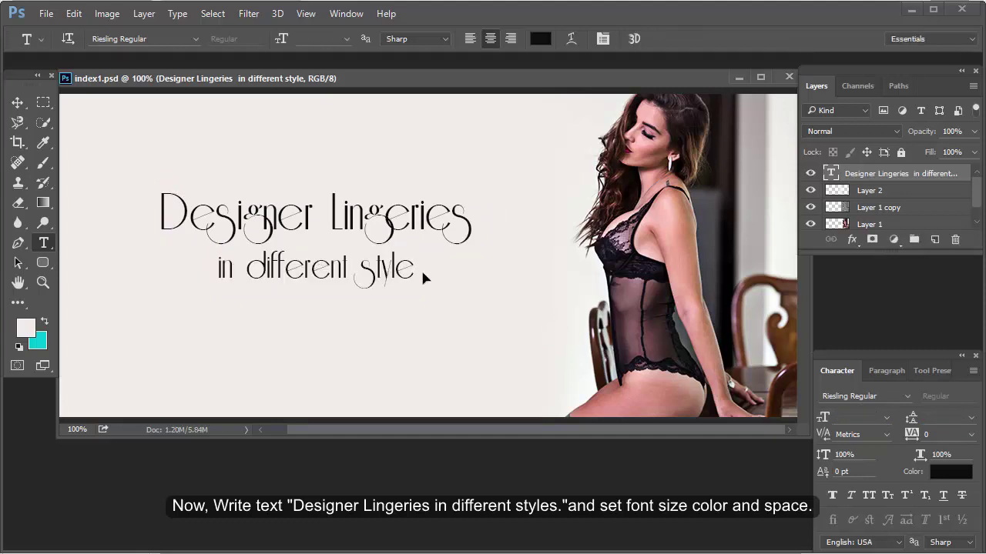
{"action": "key", "text": "v"}
{"action": "left_click_drag", "start_coordinate": [422, 277], "coordinate": [389, 292]}
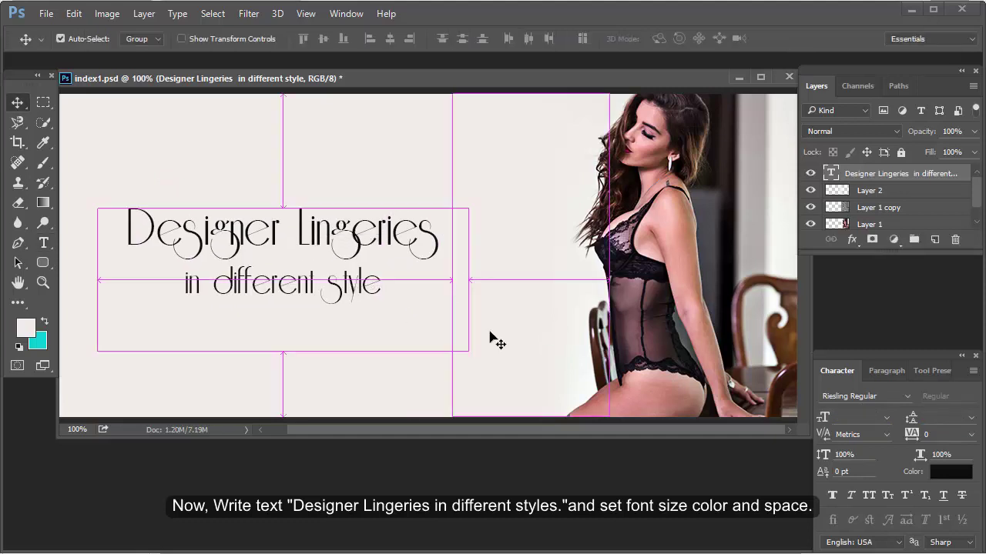
{"action": "key", "text": "alt+Tab"}
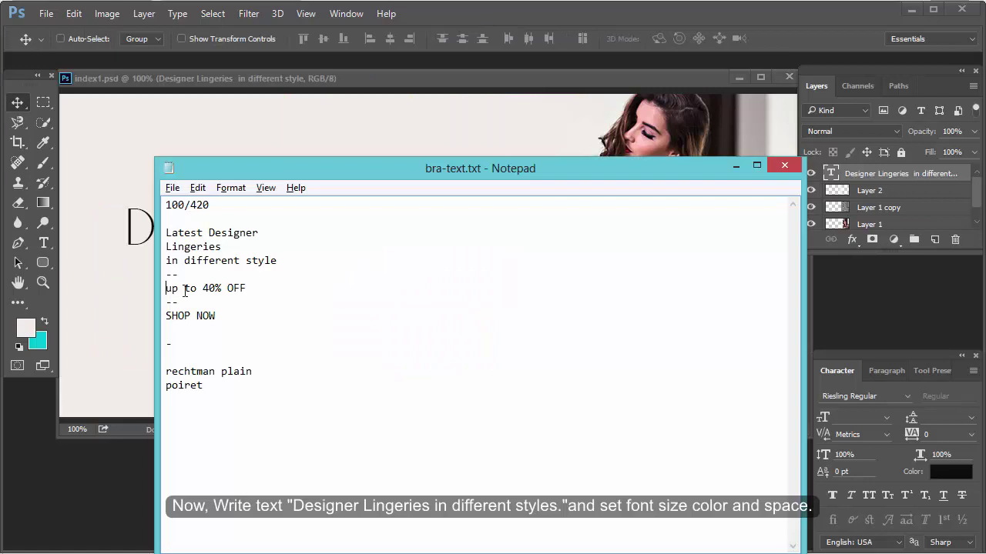
Step: Nudge the headline up slightly
{"action": "left_click", "coordinate": [271, 292], "text": "shift"}
{"action": "key", "text": "alt+Tab"}
{"action": "left_click_drag", "start_coordinate": [333, 245], "coordinate": [327, 238]}
Step: Fill the headline with deep orange-red #b54305 and shift it slightly into place
{"action": "left_click", "coordinate": [26, 328]}
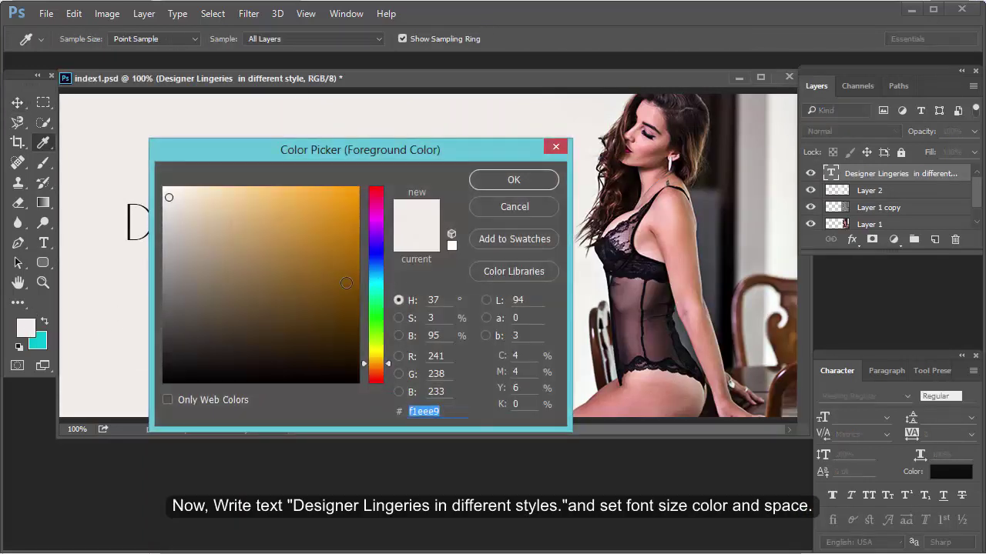
{"action": "left_click_drag", "start_coordinate": [381, 328], "coordinate": [380, 372]}
{"action": "left_click", "coordinate": [354, 244]}
{"action": "left_click", "coordinate": [479, 182]}
{"action": "key", "text": "alt+BackSpace"}
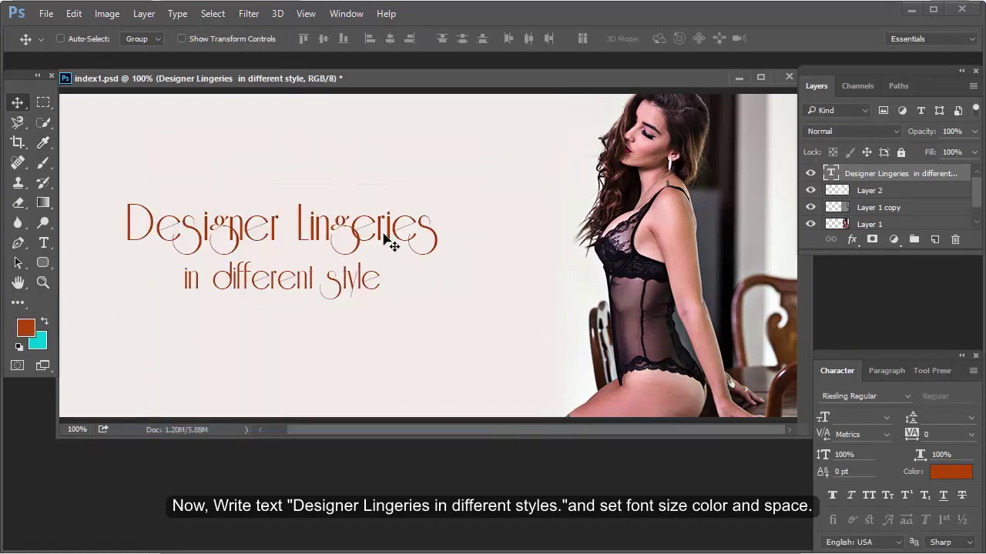
{"action": "left_click_drag", "start_coordinate": [389, 243], "coordinate": [395, 220]}
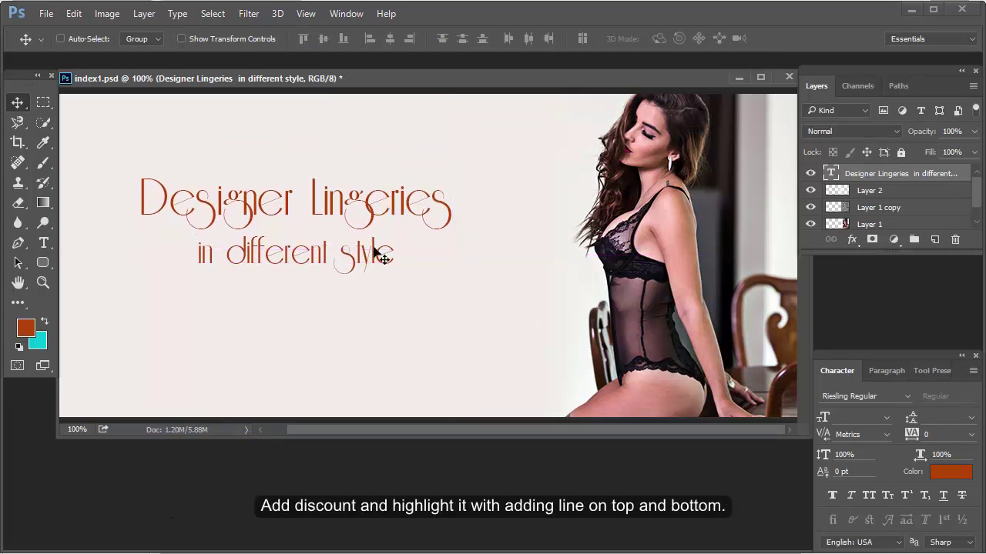
Step: Duplicate the headline below itself and retype it as 'Upto 40%'
{"action": "key", "text": "alt+Tab"}
{"action": "key", "text": "alt+Tab"}
{"action": "left_click_drag", "start_coordinate": [319, 205], "coordinate": [321, 323]}
{"action": "key", "text": "t"}
{"action": "left_click", "coordinate": [318, 323]}
{"action": "key", "text": "ctrl+a"}
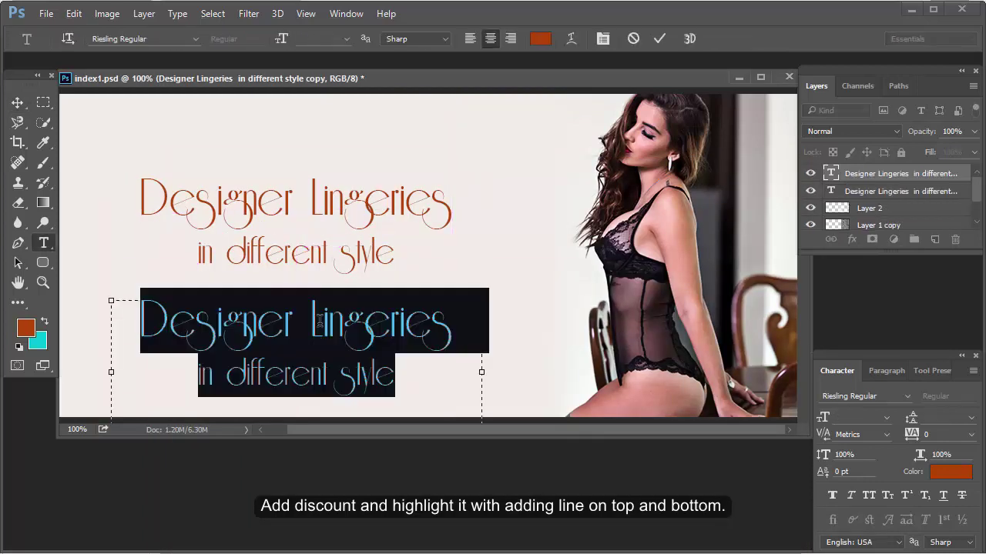
{"action": "type", "text": "Upto"}
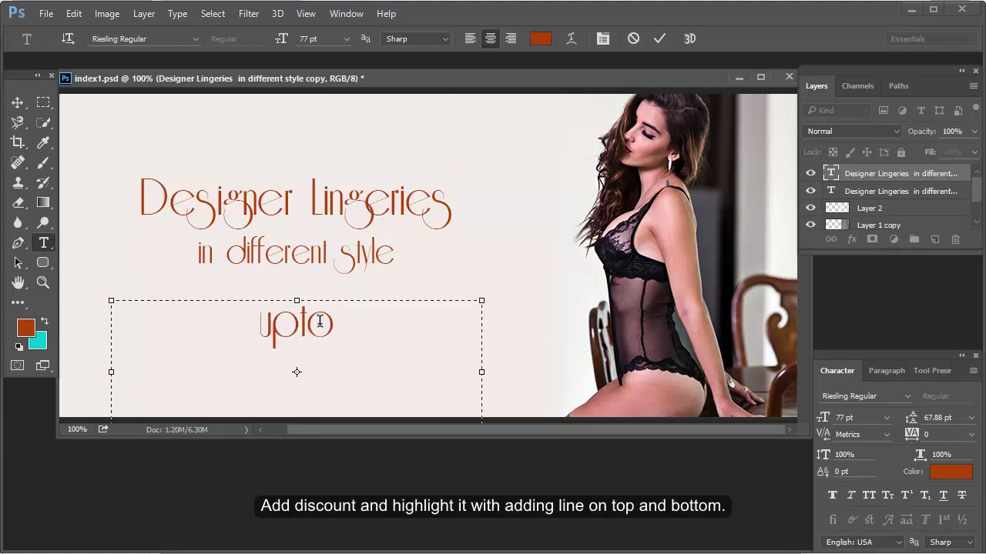
{"action": "type", "text": " 40"}
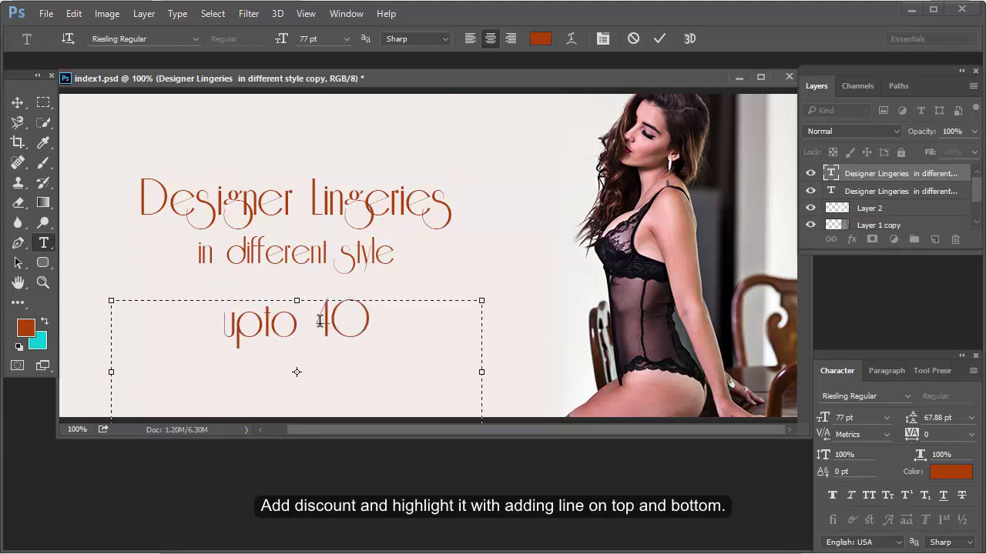
{"action": "type", "text": "%"}
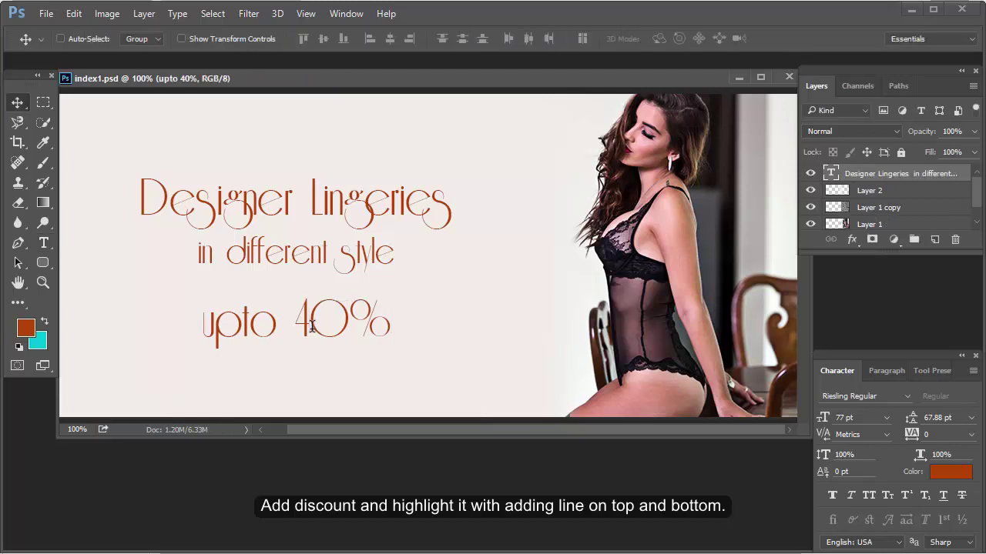
Step: Add a '40%' text line below the headline, enlarged to 81 pt
{"action": "left_click", "coordinate": [312, 326]}
{"action": "type", "text": "40"}
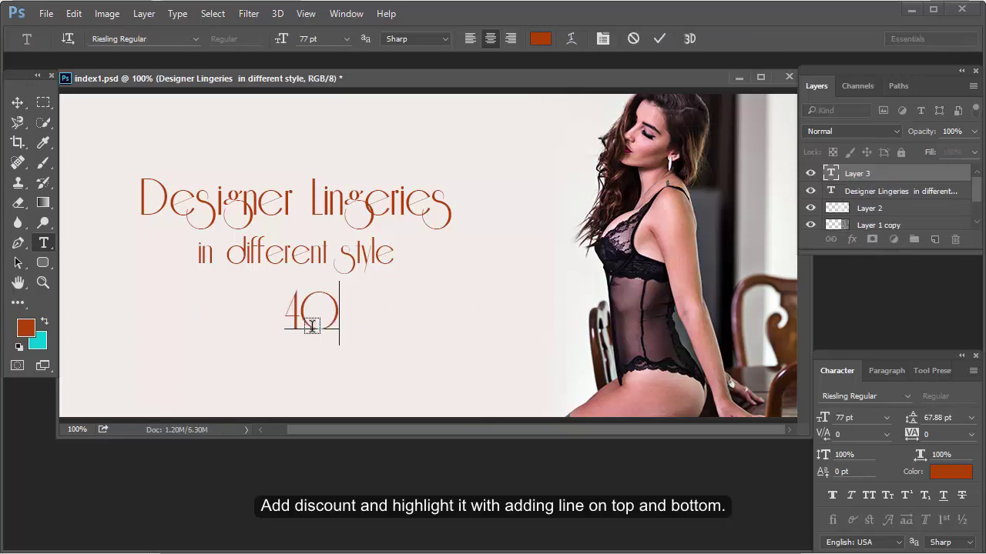
{"action": "type", "text": "%"}
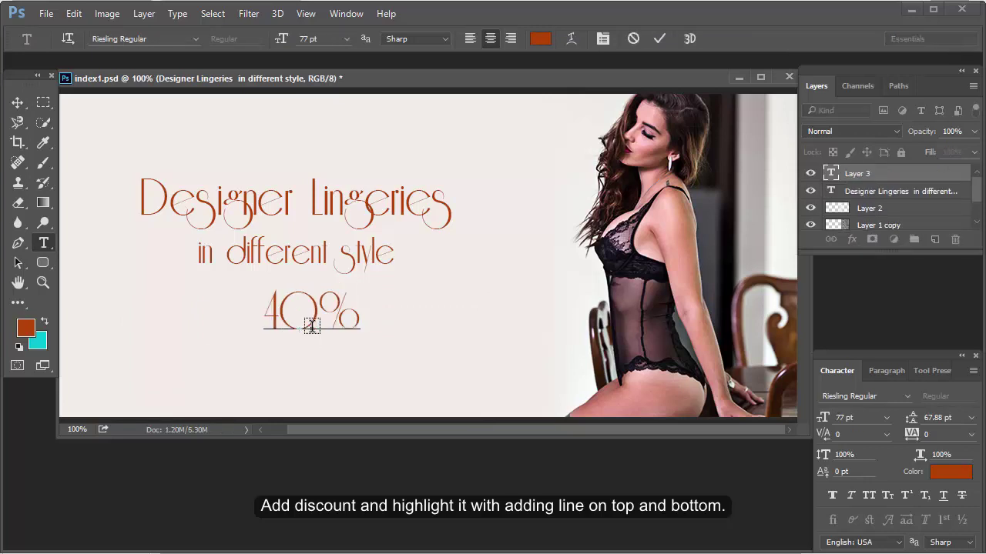
{"action": "key", "text": "ctrl+a"}
{"action": "key", "text": "ctrl+shift+period"}
{"action": "key", "text": "ctrl+shift+period"}
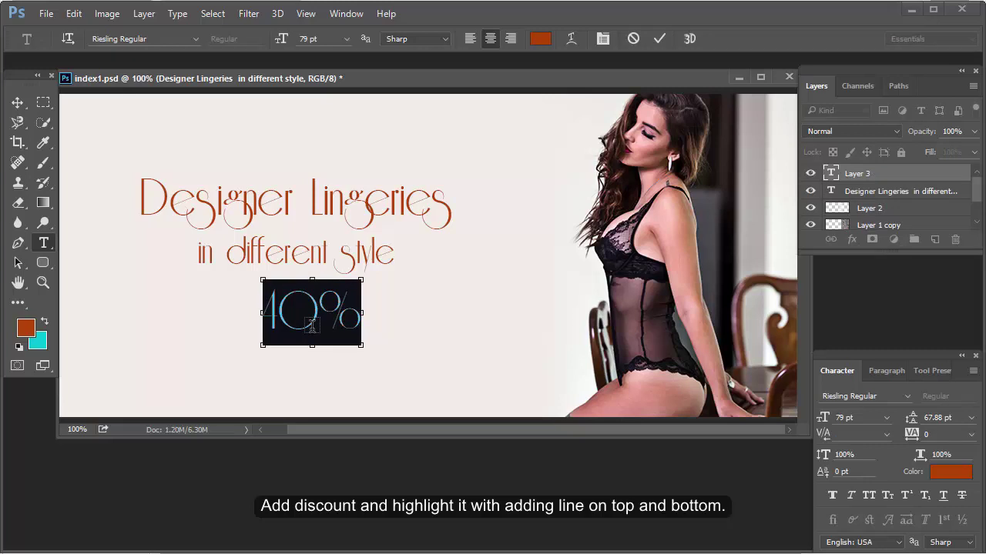
{"action": "key", "text": "ctrl+Return"}
Step: Move the 40% left under the headline and raise the headline slightly
{"action": "key", "text": "v"}
{"action": "left_click_drag", "start_coordinate": [312, 330], "coordinate": [295, 331]}
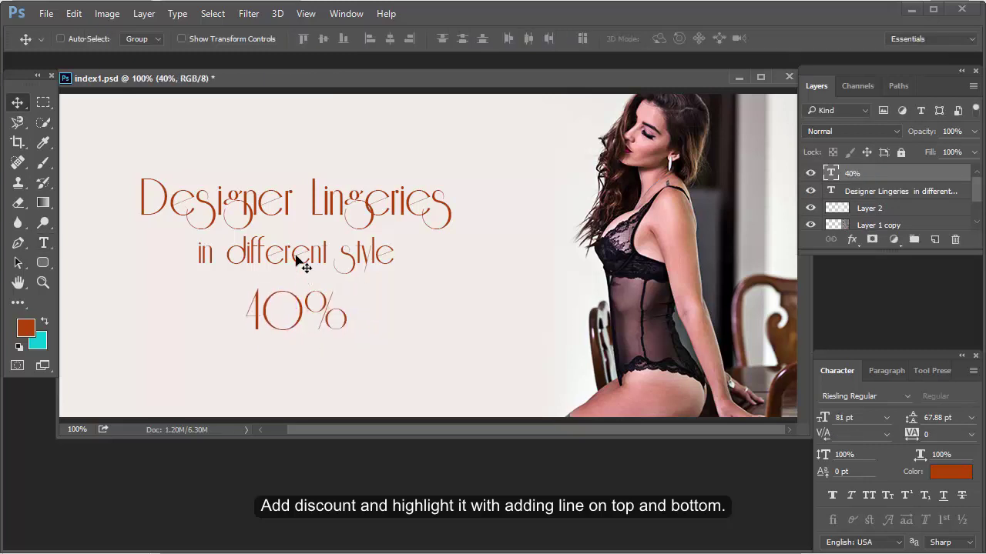
{"action": "right_click", "coordinate": [295, 252]}
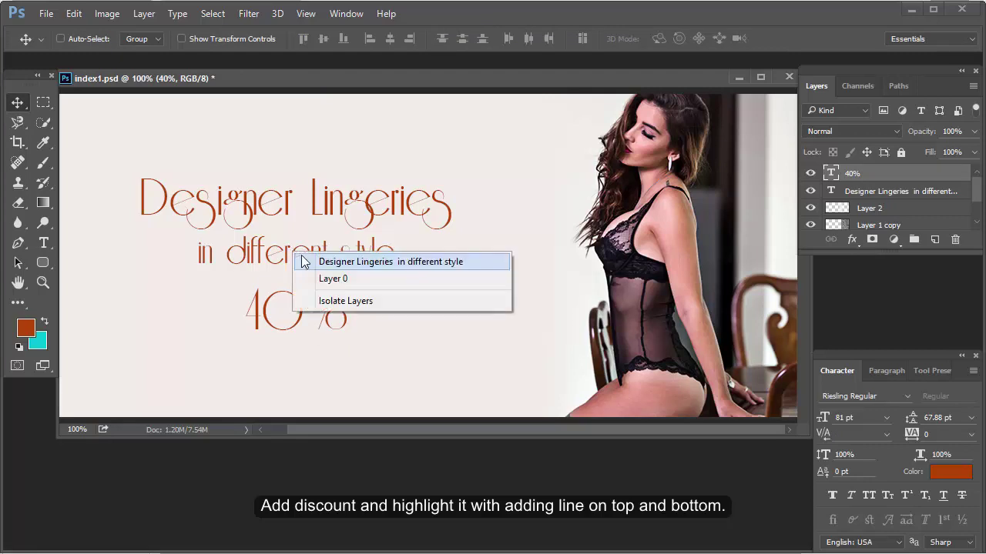
{"action": "left_click", "coordinate": [316, 262]}
{"action": "left_click_drag", "start_coordinate": [308, 264], "coordinate": [309, 251]}
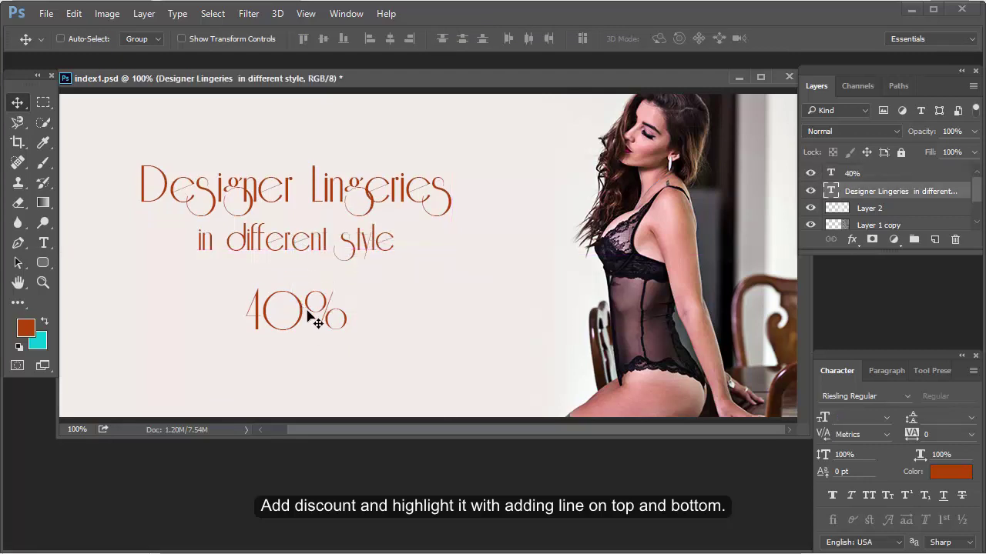
Step: Fill the 40% text with black, move it up toward the headline, and enlarge it
{"action": "right_click", "coordinate": [306, 312]}
{"action": "left_click", "coordinate": [312, 316]}
{"action": "mouse_move", "coordinate": [309, 315]}
{"action": "left_mouse_down"}
{"action": "mouse_move", "coordinate": [308, 300]}
{"action": "mouse_move", "coordinate": [308, 308]}
{"action": "left_mouse_up"}
{"action": "key", "text": "d"}
{"action": "key", "text": "alt+BackSpace"}
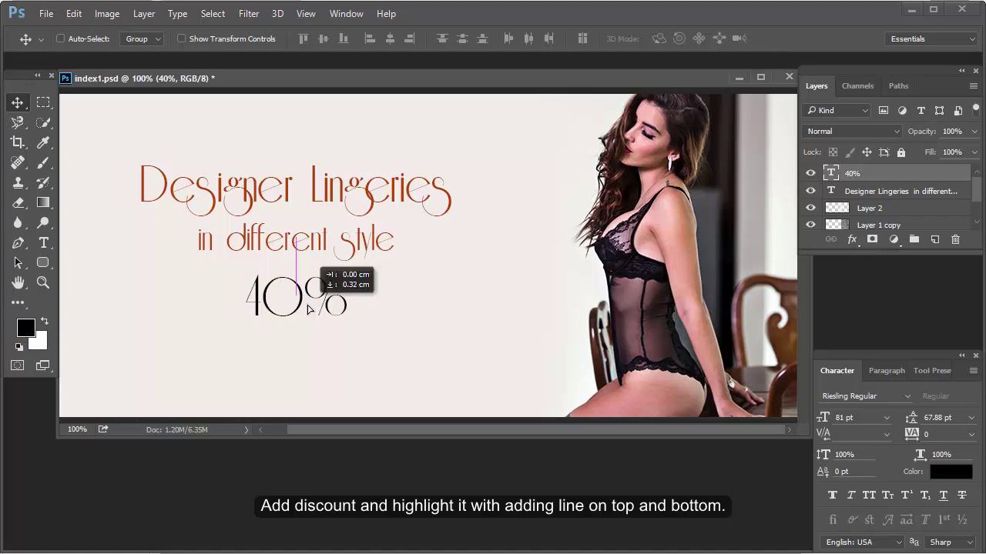
{"action": "left_click_drag", "start_coordinate": [308, 309], "coordinate": [308, 308]}
{"action": "key", "text": "ctrl+t"}
{"action": "mouse_move", "coordinate": [354, 331]}
{"action": "left_mouse_down"}
{"action": "mouse_move", "coordinate": [373, 335]}
{"action": "mouse_move", "coordinate": [335, 325]}
{"action": "left_mouse_up"}
{"action": "key", "text": "Return"}
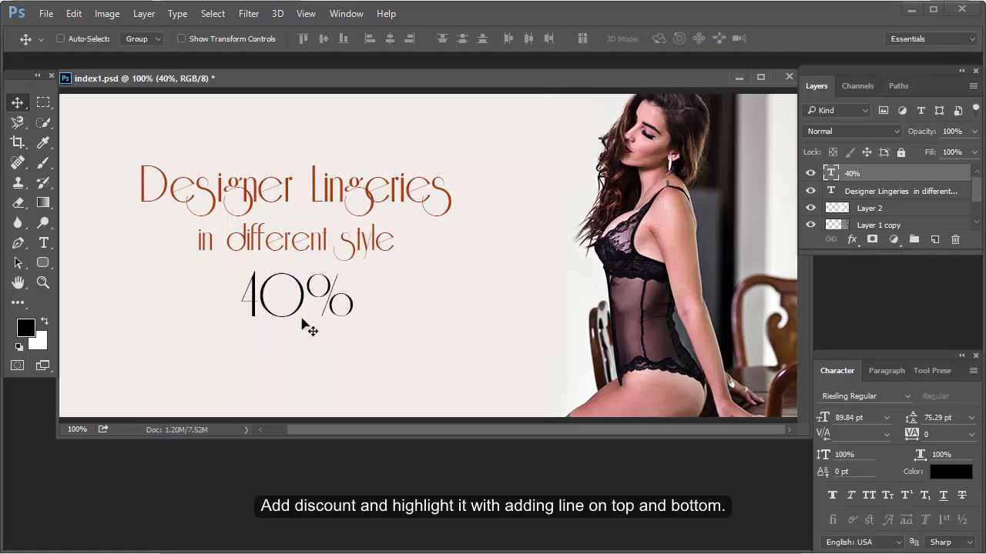
Step: Duplicate the 40%, retype the copy as 'UPto' at a smaller size, and place it left of the 40%
{"action": "left_click_drag", "start_coordinate": [311, 292], "coordinate": [481, 312]}
{"action": "double_click", "coordinate": [478, 312]}
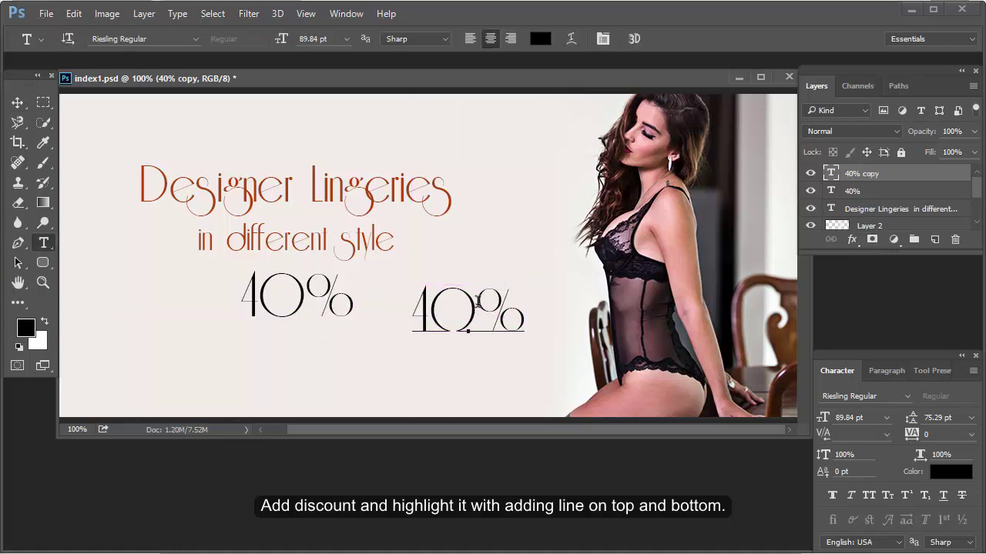
{"action": "type", "text": "UPto"}
{"action": "key", "text": "ctrl+a"}
{"action": "key", "text": "ctrl+shift+comma"}
{"action": "key", "text": "ctrl+shift+comma"}
{"action": "key", "text": "ctrl+shift+comma"}
{"action": "key", "text": "ctrl+shift+comma"}
{"action": "key", "text": "ctrl+shift+comma"}
{"action": "key", "text": "ctrl+shift+comma"}
{"action": "key", "text": "ctrl+shift+comma"}
{"action": "key", "text": "ctrl+shift+comma"}
{"action": "key", "text": "ctrl+shift+comma"}
{"action": "key", "text": "ctrl+shift+comma"}
{"action": "key", "text": "ctrl+shift+comma"}
{"action": "key", "text": "ctrl+shift+comma"}
{"action": "key", "text": "ctrl+shift+comma"}
{"action": "key", "text": "ctrl+shift+comma"}
{"action": "key", "text": "ctrl+shift+comma"}
{"action": "key", "text": "ctrl+shift+comma"}
{"action": "key", "text": "ctrl+shift+comma"}
{"action": "key", "text": "ctrl+shift+comma"}
{"action": "key", "text": "ctrl+shift+comma"}
{"action": "key", "text": "ctrl+shift+comma"}
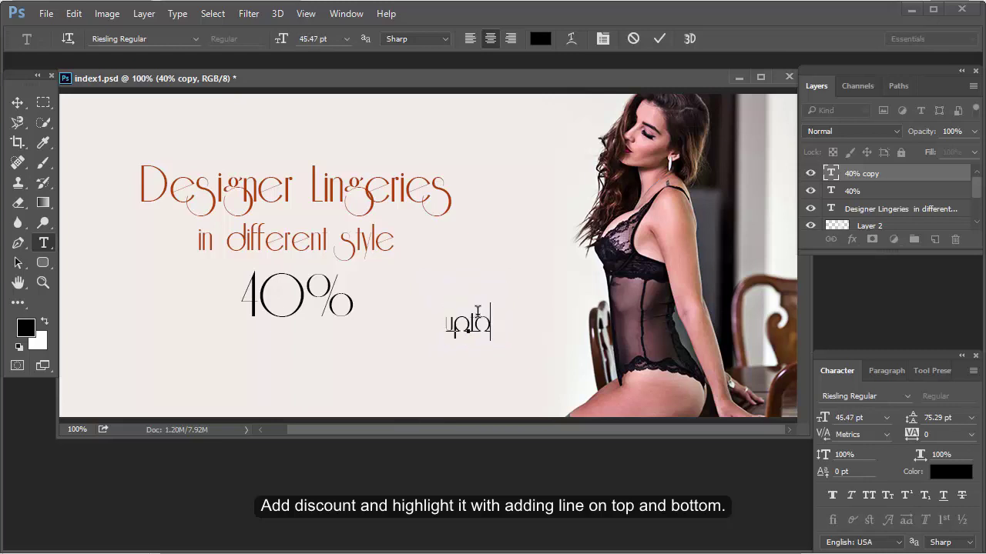
{"action": "key", "text": "ctrl+Return"}
{"action": "key", "text": "v"}
{"action": "left_click_drag", "start_coordinate": [479, 331], "coordinate": [223, 303]}
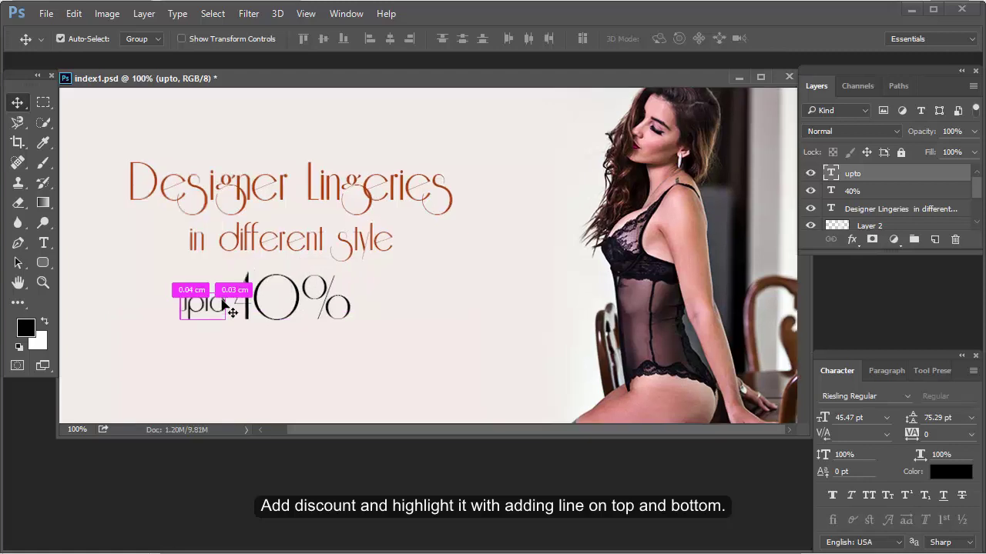
Step: Zoom in and try rotating 'upto' to read vertically, then undo the rotation and move
{"action": "key", "text": "ctrl+plus"}
{"action": "left_click_drag", "start_coordinate": [58, 334], "coordinate": [347, 292]}
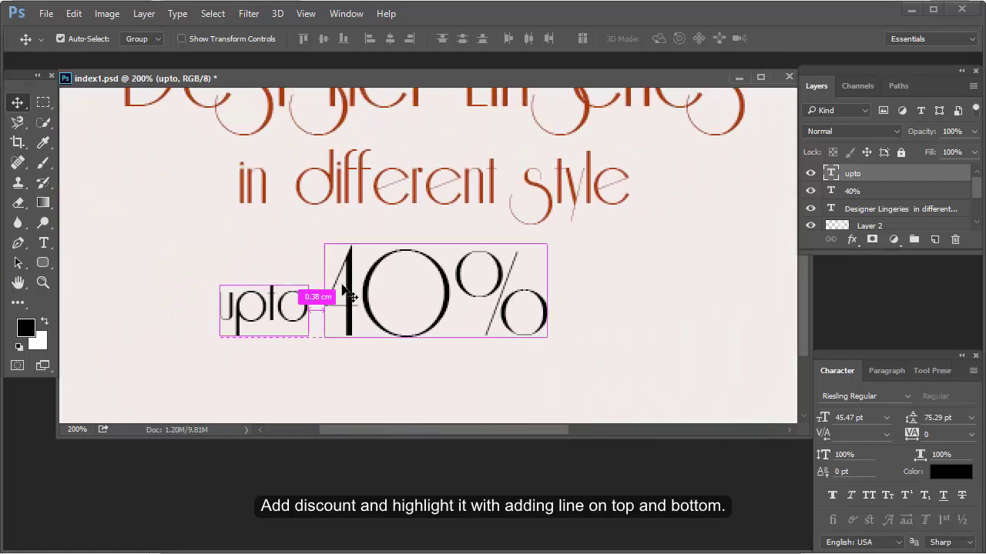
{"action": "key", "text": "ctrl+t"}
{"action": "left_click_drag", "start_coordinate": [330, 247], "coordinate": [187, 187]}
{"action": "key", "text": "Return"}
{"action": "left_click_drag", "start_coordinate": [254, 339], "coordinate": [616, 310]}
{"action": "key", "text": "ctrl+alt+z"}
{"action": "key", "text": "ctrl+alt+z"}
Step: Retype the right-hand copy as 'OFF', nudge it left beside the 40%, and zoom back out
{"action": "double_click", "coordinate": [607, 308]}
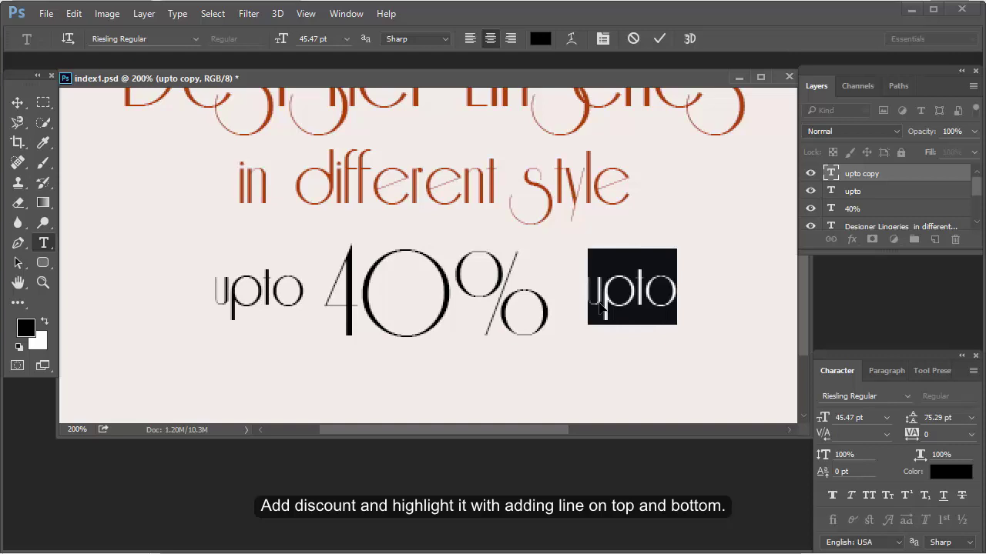
{"action": "type", "text": "off"}
{"action": "key", "text": "BackSpace"}
{"action": "key", "text": "BackSpace"}
{"action": "key", "text": "BackSpace"}
{"action": "type", "text": "OFF/-"}
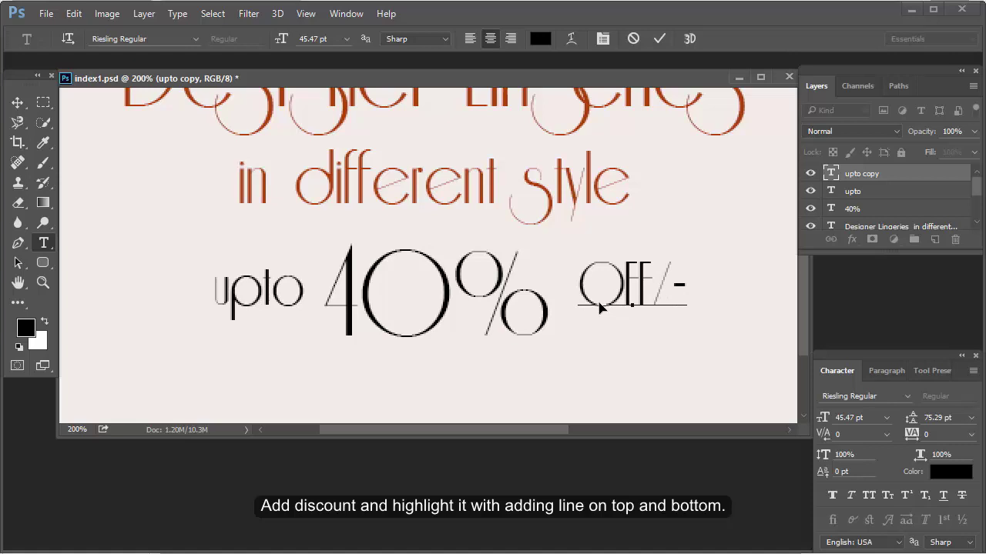
{"action": "key", "text": "BackSpace"}
{"action": "key", "text": "BackSpace"}
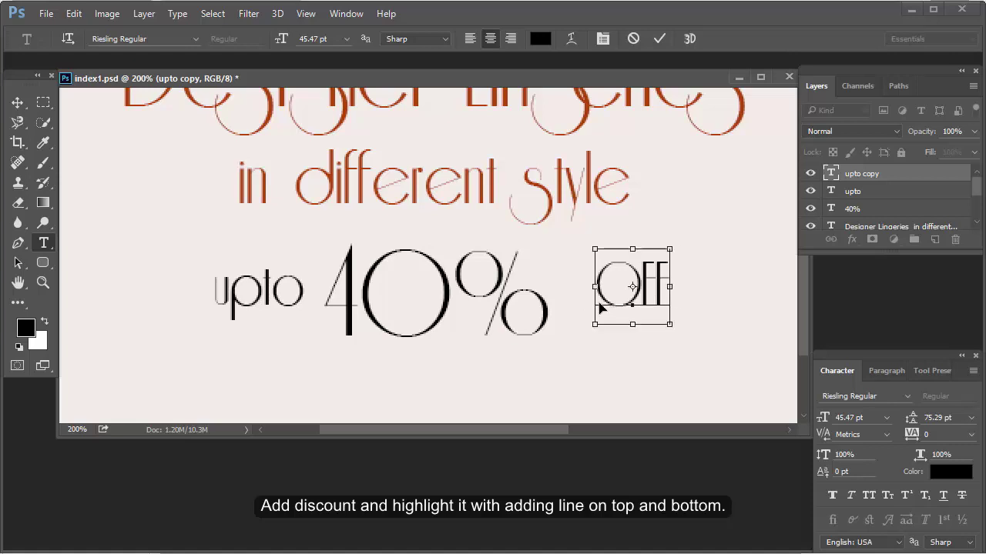
{"action": "key", "text": "ctrl+Return"}
{"action": "key", "text": "v"}
{"action": "key", "text": "Left"}
{"action": "key", "text": "Left"}
{"action": "key", "text": "Left"}
{"action": "key", "text": "Left"}
{"action": "key", "text": "Left"}
{"action": "key", "text": "Left"}
{"action": "key", "text": "Left"}
{"action": "key", "text": "Left"}
{"action": "key", "text": "Left"}
{"action": "key", "text": "Left"}
{"action": "key", "text": "Left"}
{"action": "key", "text": "Left"}
{"action": "key", "text": "Left"}
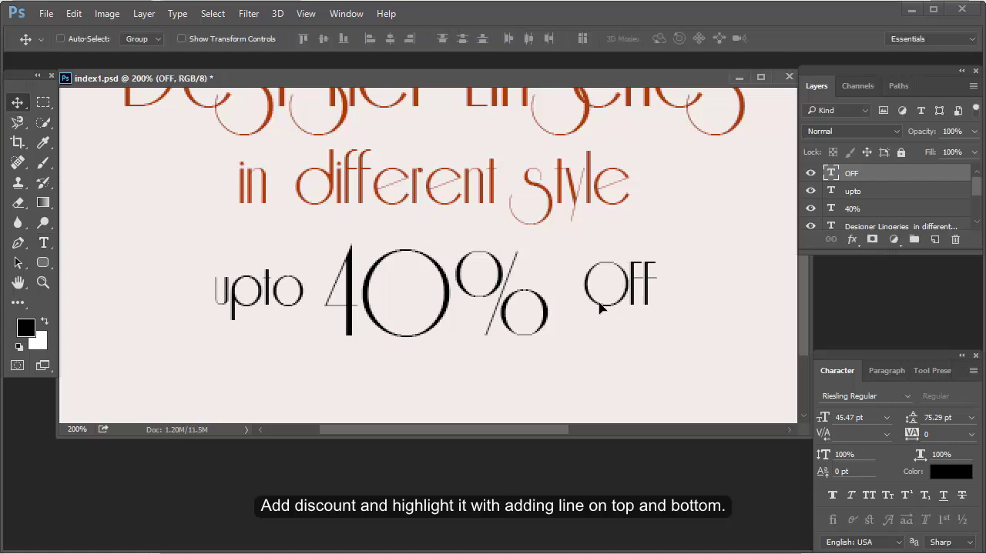
{"action": "key", "text": "Left"}
{"action": "key", "text": "Left"}
{"action": "key", "text": "Left"}
{"action": "key", "text": "Left"}
{"action": "key", "text": "ctrl+minus"}
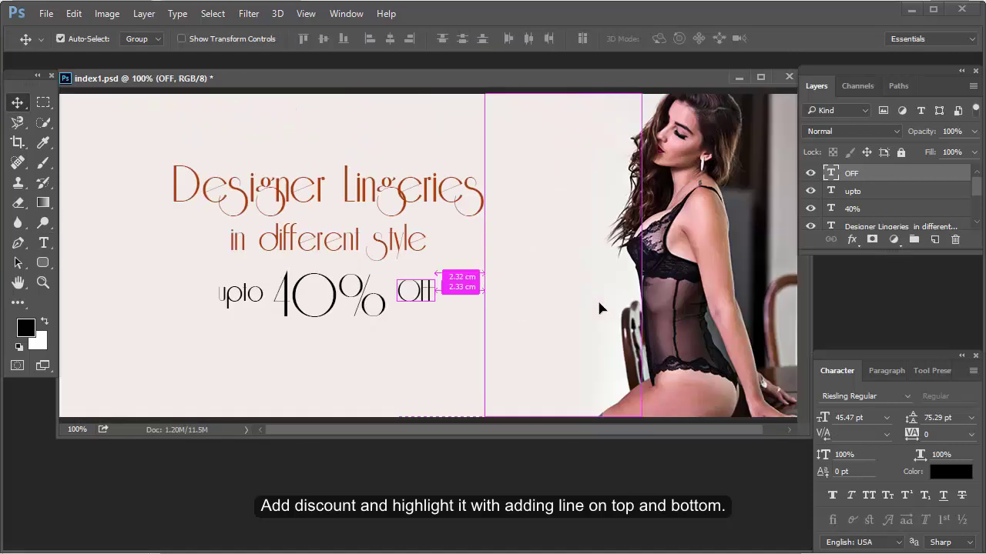
Step: Delete the left and right edges of the box outline, leaving two horizontal lines
{"action": "left_click", "coordinate": [43, 103]}
{"action": "key", "text": "Tab"}
{"action": "key", "text": "Tab"}
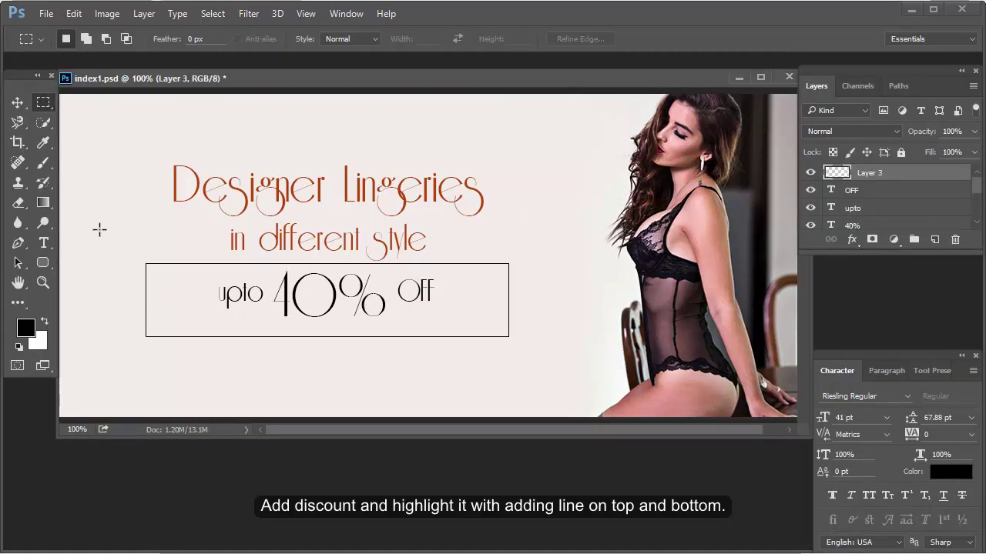
{"action": "mouse_move", "coordinate": [99, 226]}
{"action": "left_mouse_down"}
{"action": "mouse_move", "coordinate": [132, 375]}
{"action": "mouse_move", "coordinate": [148, 393]}
{"action": "left_mouse_up"}
{"action": "key", "text": "Delete"}
{"action": "left_click_drag", "start_coordinate": [565, 161], "coordinate": [502, 397]}
{"action": "key", "text": "Delete"}
{"action": "key", "text": "ctrl+d"}
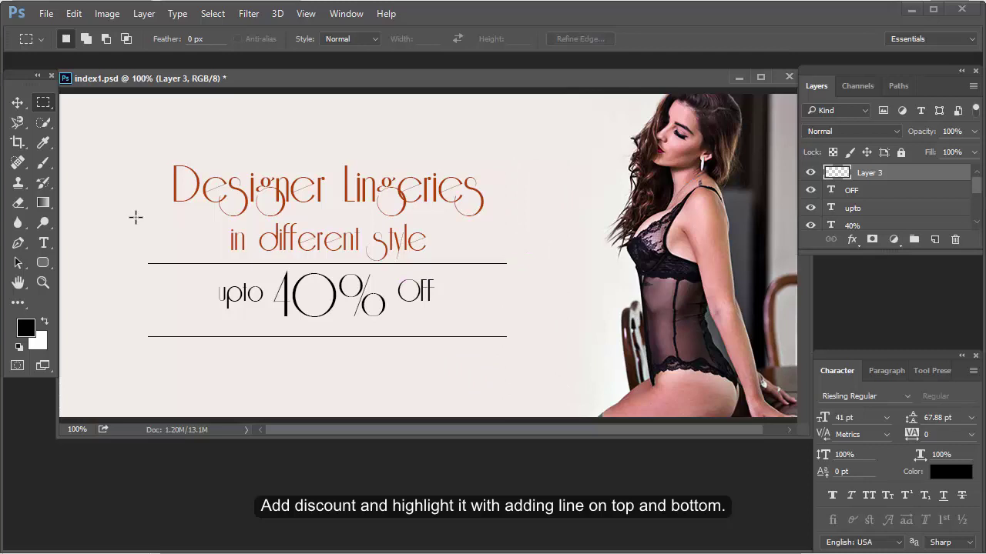
Step: Erase the ends of both lines with a smaller eraser, then shift the lines slightly down
{"action": "left_click", "coordinate": [19, 207]}
{"action": "left_click_drag", "start_coordinate": [19, 207], "coordinate": [71, 207]}
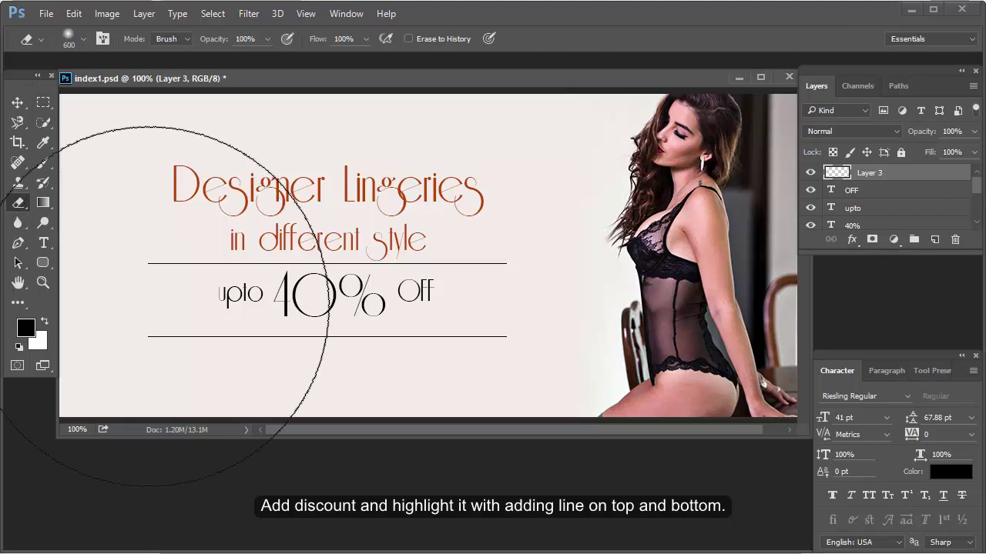
{"action": "key", "text": "bracketleft"}
{"action": "mouse_move", "coordinate": [115, 304]}
{"action": "left_mouse_down"}
{"action": "mouse_move", "coordinate": [147, 308]}
{"action": "mouse_move", "coordinate": [110, 298]}
{"action": "left_mouse_up"}
{"action": "mouse_move", "coordinate": [597, 271]}
{"action": "left_mouse_down"}
{"action": "mouse_move", "coordinate": [547, 288]}
{"action": "mouse_move", "coordinate": [547, 326]}
{"action": "mouse_move", "coordinate": [552, 272]}
{"action": "mouse_move", "coordinate": [545, 332]}
{"action": "mouse_move", "coordinate": [545, 308]}
{"action": "left_mouse_up"}
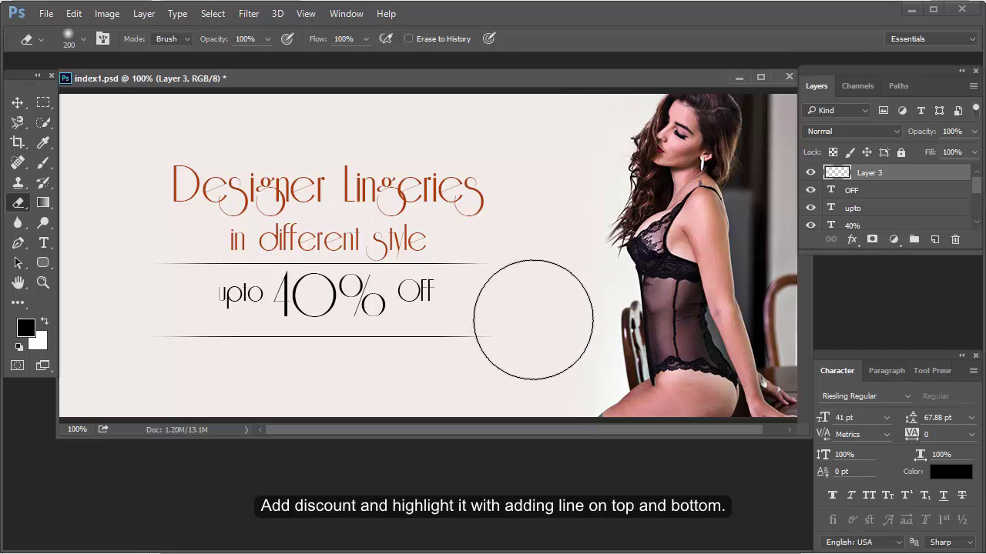
{"action": "key", "text": "v"}
{"action": "left_click_drag", "start_coordinate": [336, 291], "coordinate": [354, 312]}
Step: Move the OFF, upto and 40% layers together down between the lines and save
{"action": "left_click", "coordinate": [874, 192]}
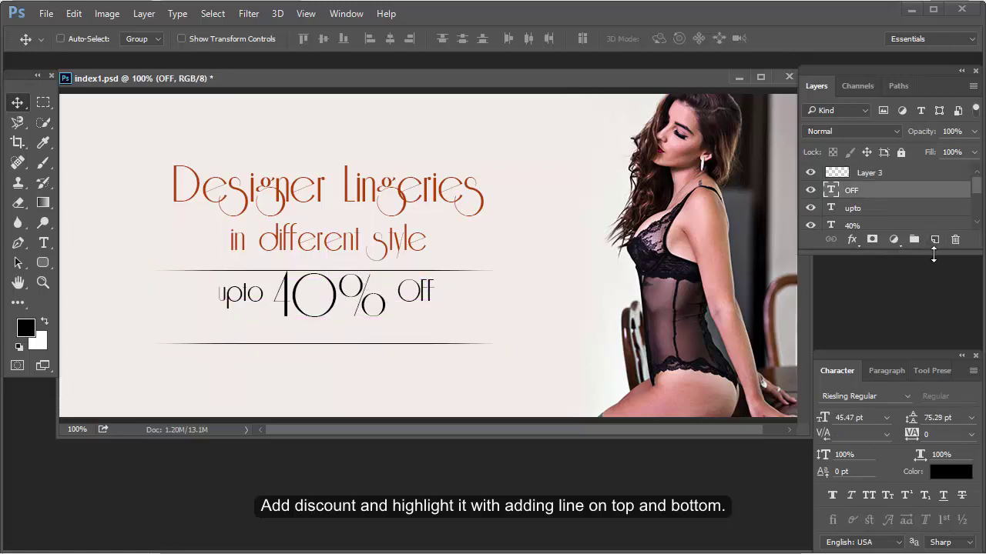
{"action": "left_click_drag", "start_coordinate": [933, 256], "coordinate": [933, 296]}
{"action": "left_click", "coordinate": [886, 208], "text": "shift"}
{"action": "left_click", "coordinate": [889, 225], "text": "shift"}
{"action": "left_click_drag", "start_coordinate": [393, 292], "coordinate": [393, 300]}
{"action": "key", "text": "ctrl+s"}
{"action": "key", "text": "Up"}
{"action": "key", "text": "Up"}
{"action": "key", "text": "Tab"}
{"action": "key", "text": "Tab"}
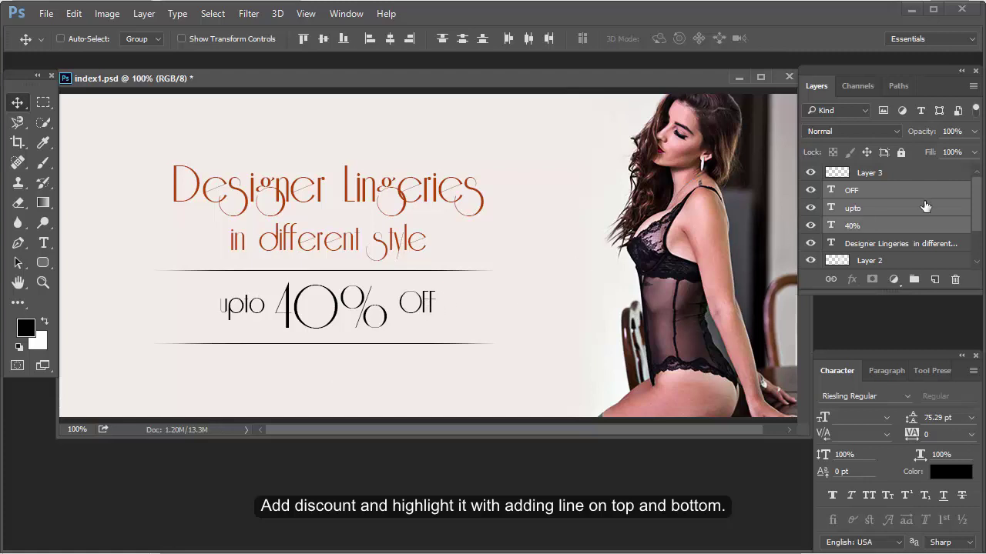
Step: Move OFF alone into alignment with the 40%, check the spacing, and save
{"action": "left_click", "coordinate": [893, 189]}
{"action": "left_click_drag", "start_coordinate": [440, 308], "coordinate": [445, 309]}
{"action": "key", "text": "ctrl"}
{"action": "key", "text": "ctrl+s"}
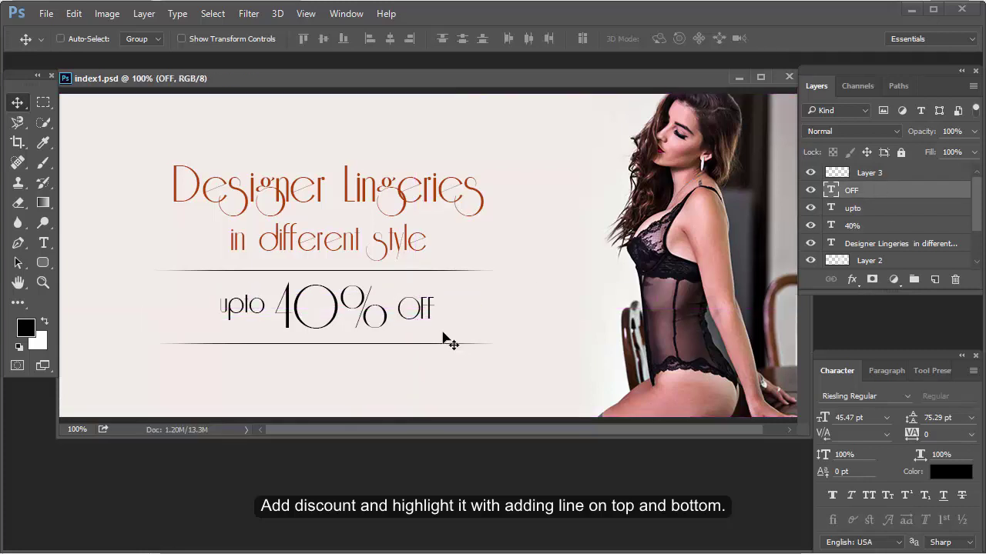
Step: Try Rockwell Condensed Bold and Rockwell Italic on the headline, then return it to Riesling Regular
{"action": "key", "text": "t"}
{"action": "left_click", "coordinate": [378, 204]}
{"action": "key", "text": "ctrl+a"}
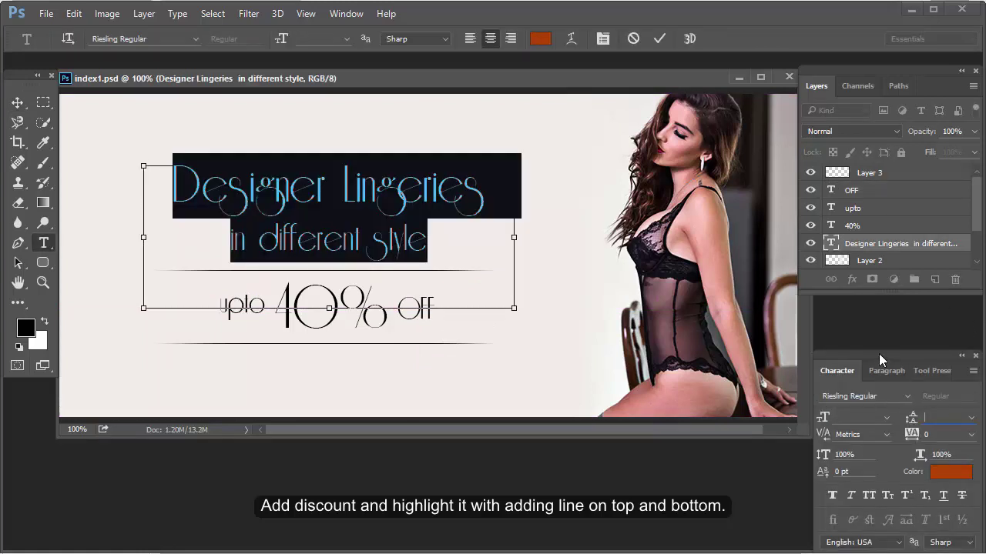
{"action": "left_click", "coordinate": [855, 396]}
{"action": "key", "text": "Down"}
{"action": "key", "text": "Down"}
{"action": "key", "text": "Down"}
{"action": "key", "text": "Down"}
{"action": "key", "text": "Down"}
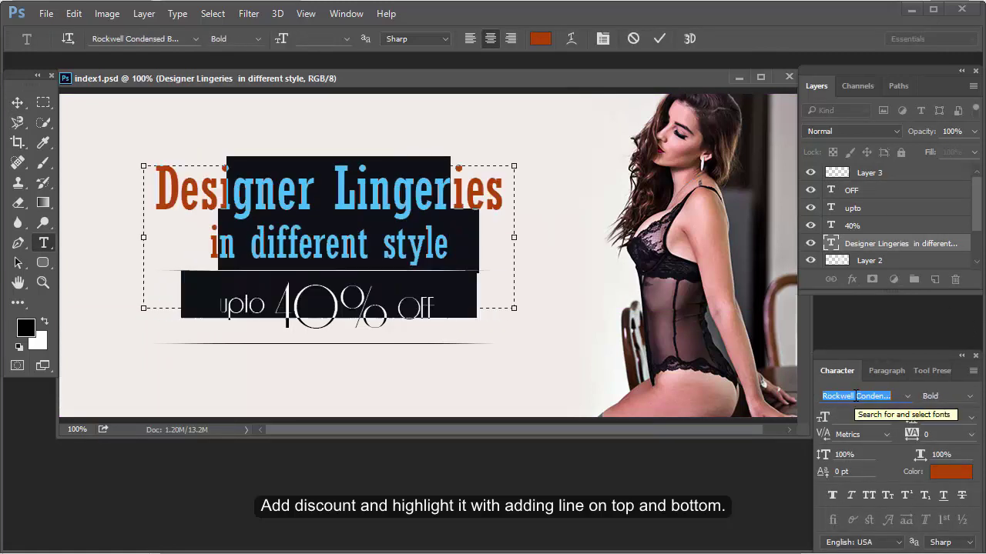
{"action": "key", "text": "Down"}
{"action": "key", "text": "Up"}
{"action": "key", "text": "Up"}
{"action": "key", "text": "Up"}
{"action": "key", "text": "Up"}
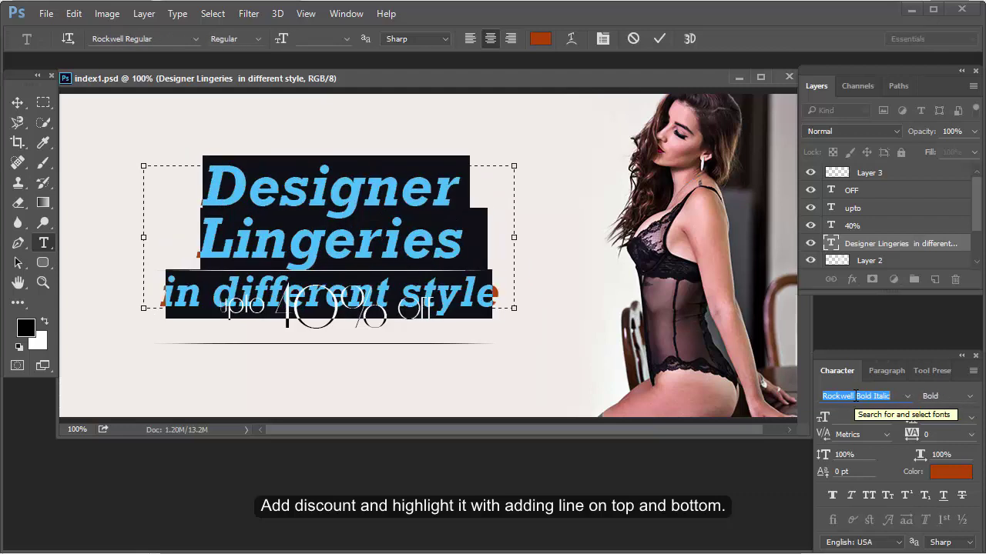
{"action": "key", "text": "Up"}
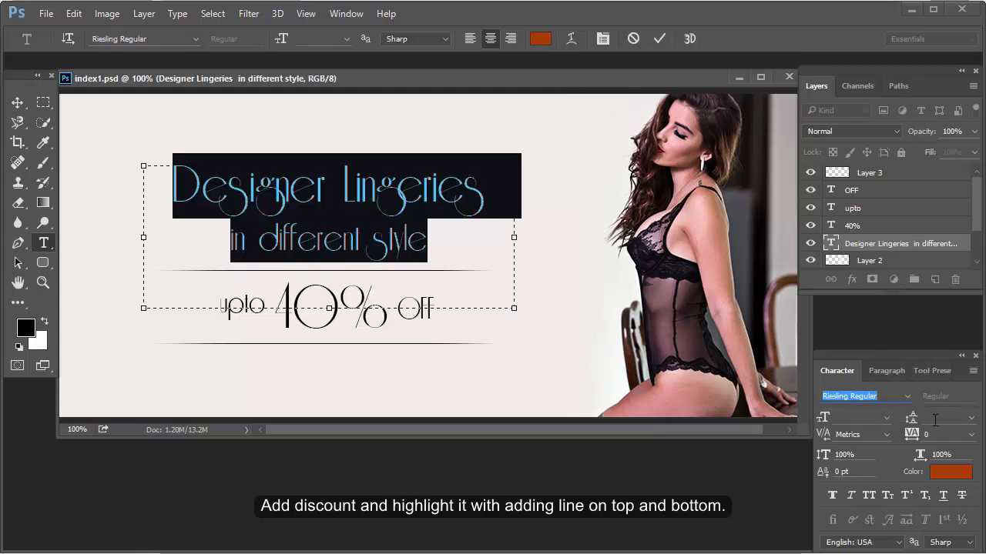
{"action": "left_click", "coordinate": [472, 248]}
{"action": "key", "text": "ctrl+Return"}
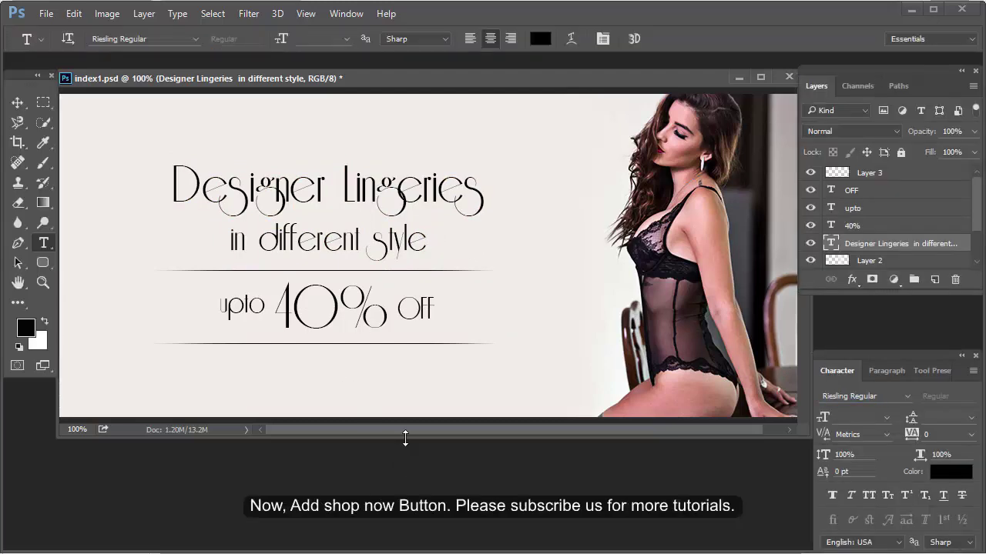
Step: Draw a rectangle below the lower line with the Rectangle Tool
{"action": "left_click_drag", "start_coordinate": [405, 438], "coordinate": [405, 487]}
{"action": "left_click_drag", "start_coordinate": [44, 263], "coordinate": [83, 266]}
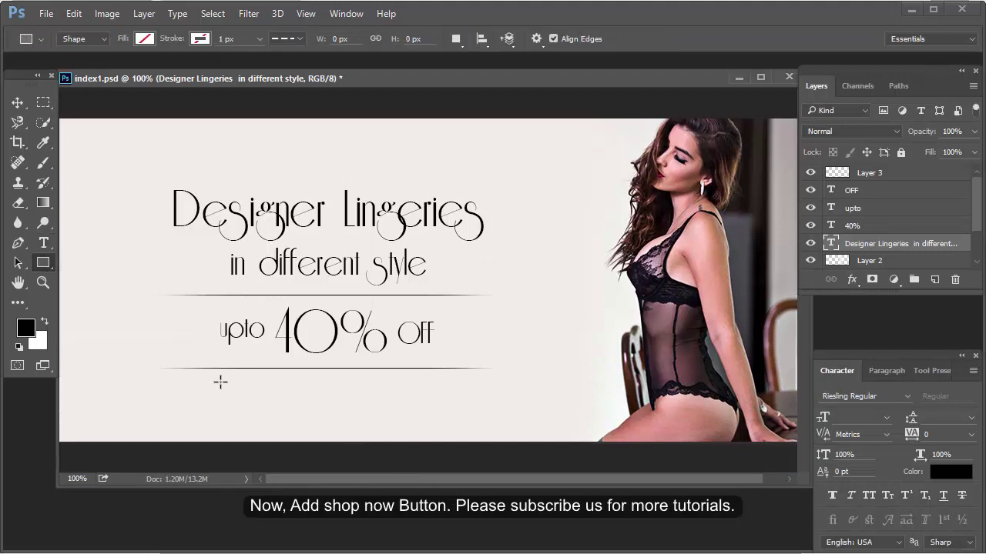
{"action": "left_click_drag", "start_coordinate": [256, 377], "coordinate": [402, 407]}
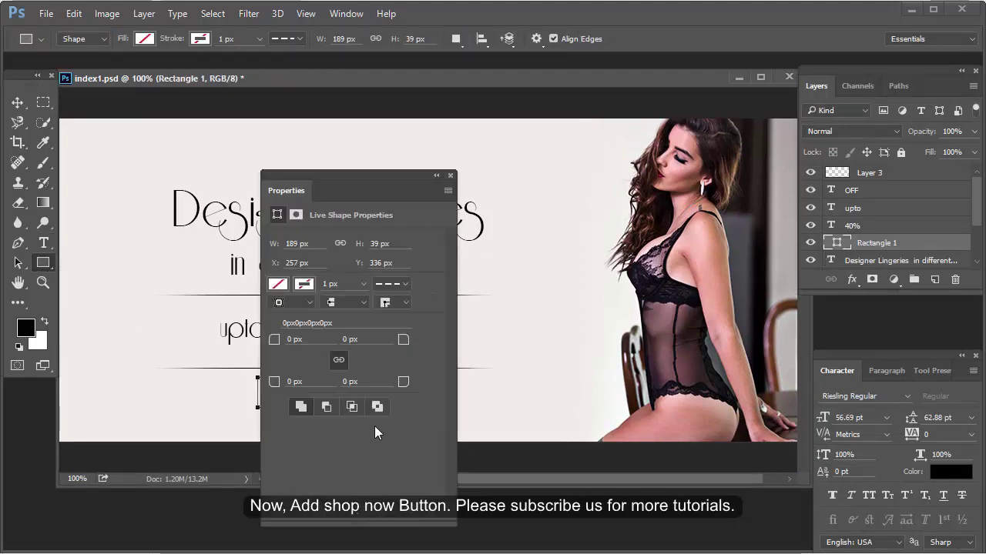
{"action": "left_click", "coordinate": [452, 175]}
{"action": "double_click", "coordinate": [837, 243]}
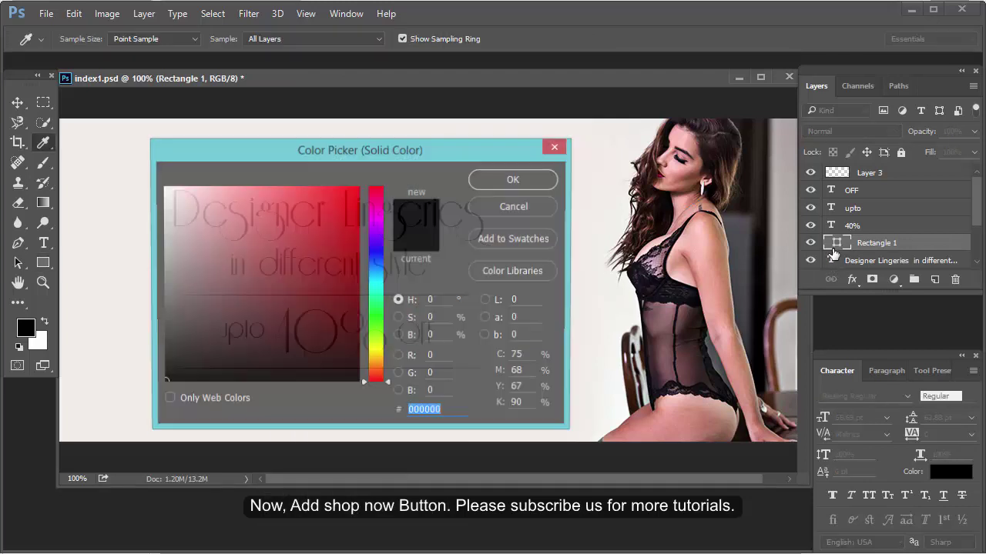
{"action": "left_click", "coordinate": [548, 152]}
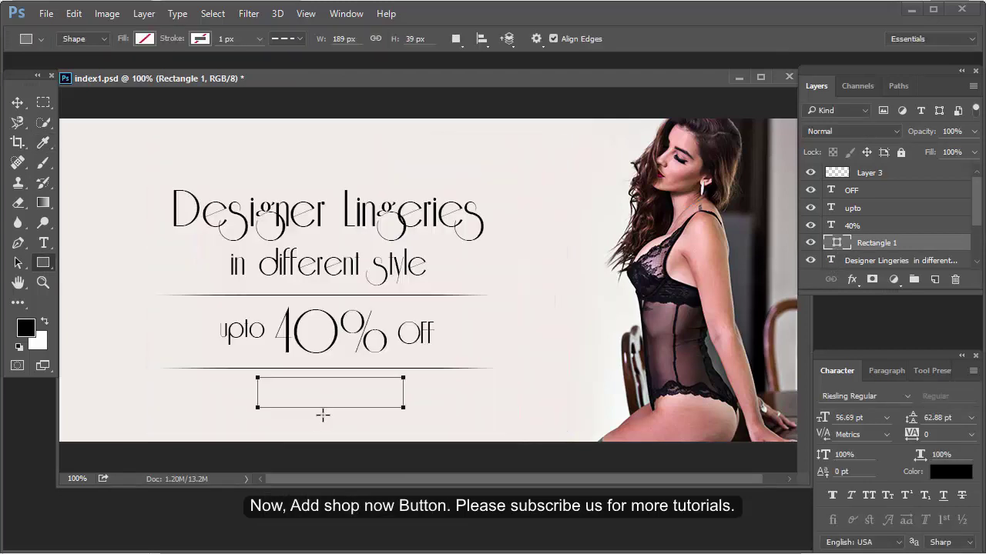
Step: Set the rectangle's fill to solid black and move it slightly down
{"action": "left_click", "coordinate": [144, 39]}
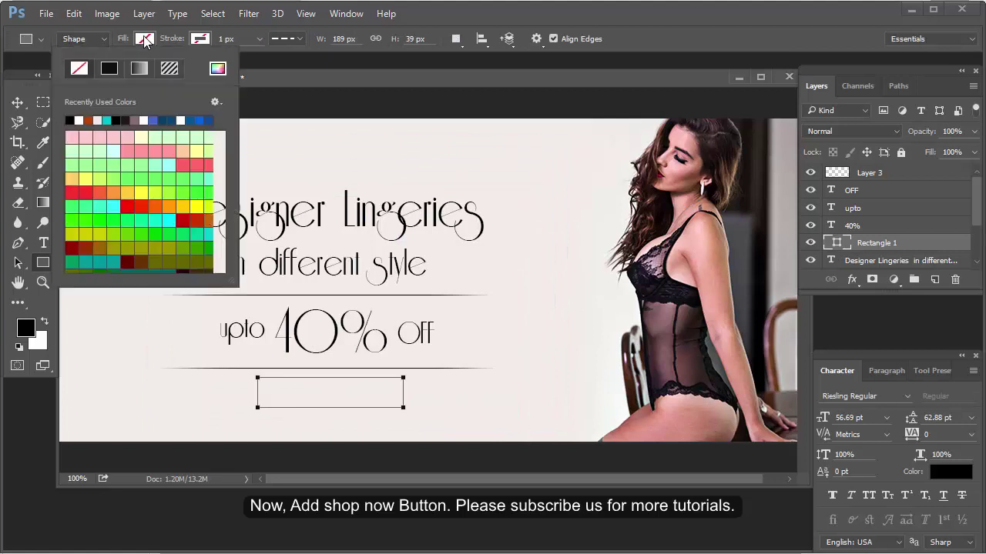
{"action": "left_click", "coordinate": [109, 68]}
{"action": "left_click", "coordinate": [17, 102]}
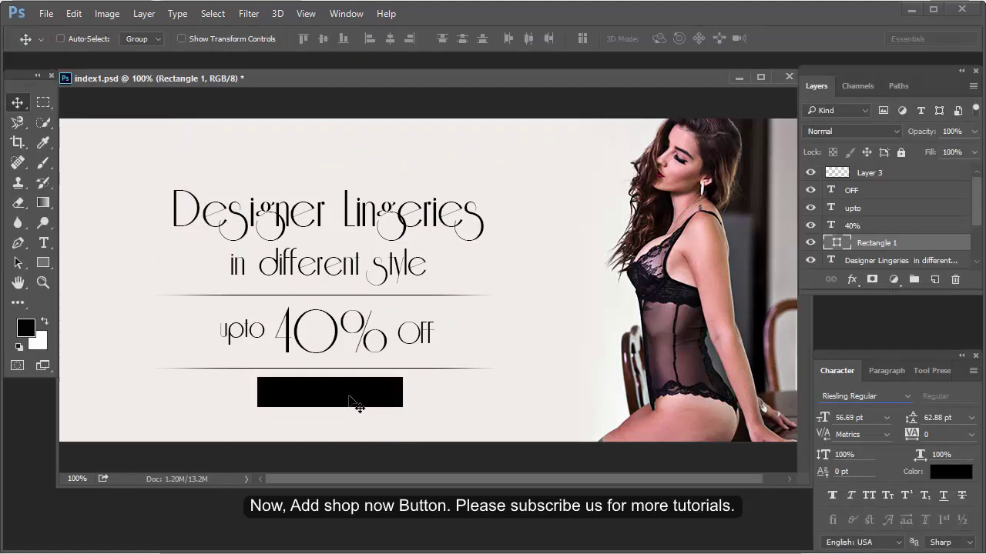
{"action": "key", "text": "Tab"}
{"action": "left_click_drag", "start_coordinate": [351, 402], "coordinate": [348, 407]}
{"action": "key", "text": "Tab"}
{"action": "left_click", "coordinate": [893, 193]}
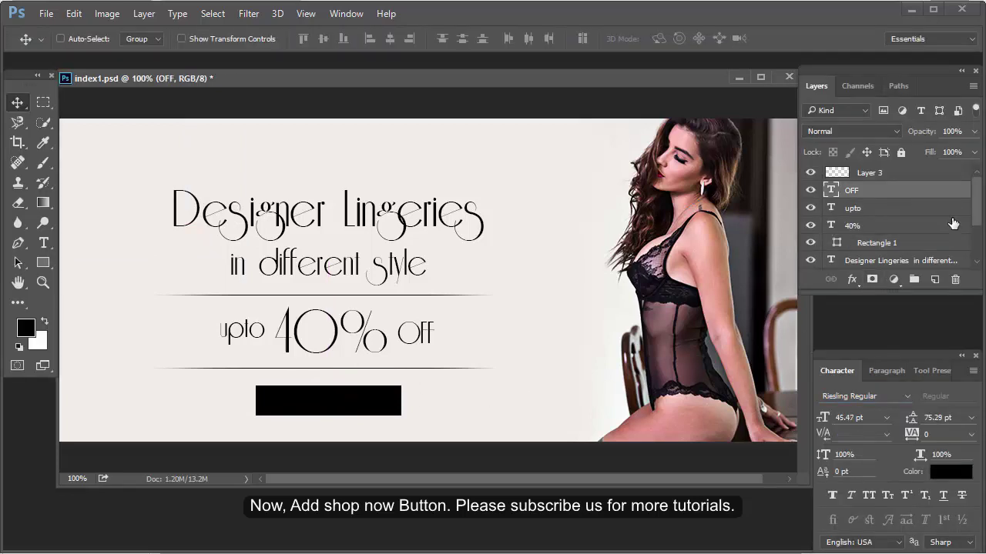
Step: Move the headline, discount text, lines and Rectangle 1 up about 20 px together
{"action": "left_click_drag", "start_coordinate": [971, 294], "coordinate": [972, 379]}
{"action": "left_click", "coordinate": [903, 262]}
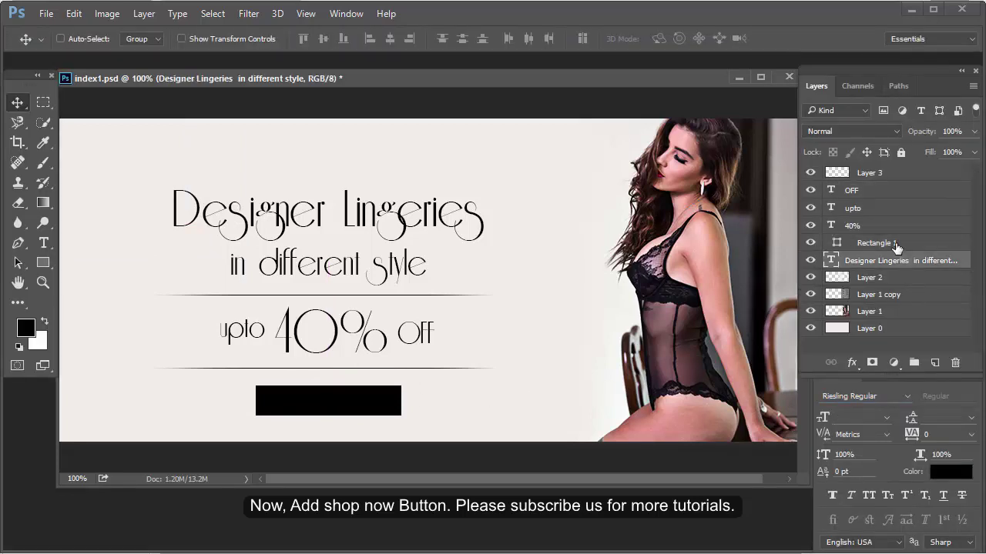
{"action": "left_click", "coordinate": [886, 243], "text": "ctrl"}
{"action": "left_click", "coordinate": [885, 224], "text": "ctrl"}
{"action": "left_click", "coordinate": [879, 208], "text": "ctrl"}
{"action": "left_click", "coordinate": [875, 190], "text": "ctrl"}
{"action": "left_click", "coordinate": [872, 173], "text": "ctrl"}
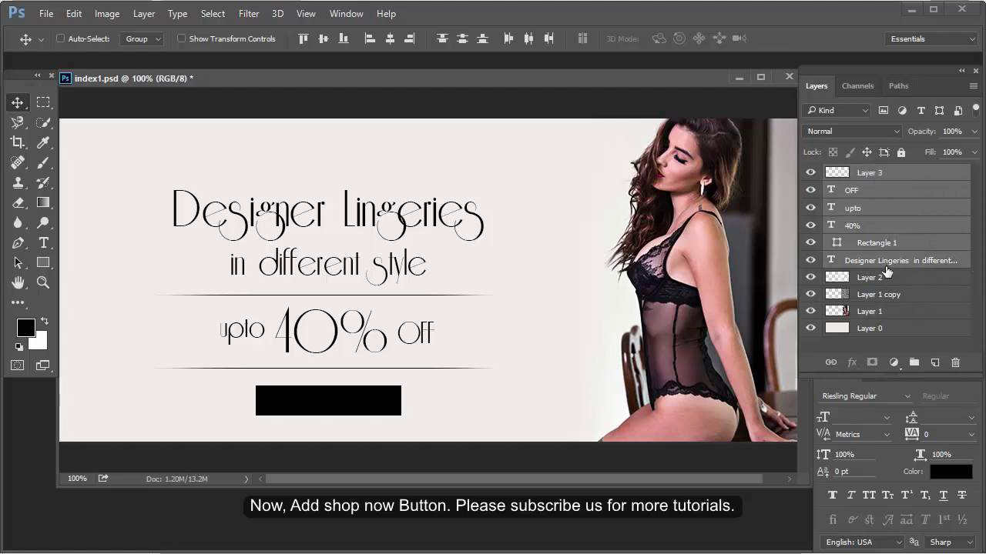
{"action": "left_click_drag", "start_coordinate": [506, 312], "coordinate": [506, 299]}
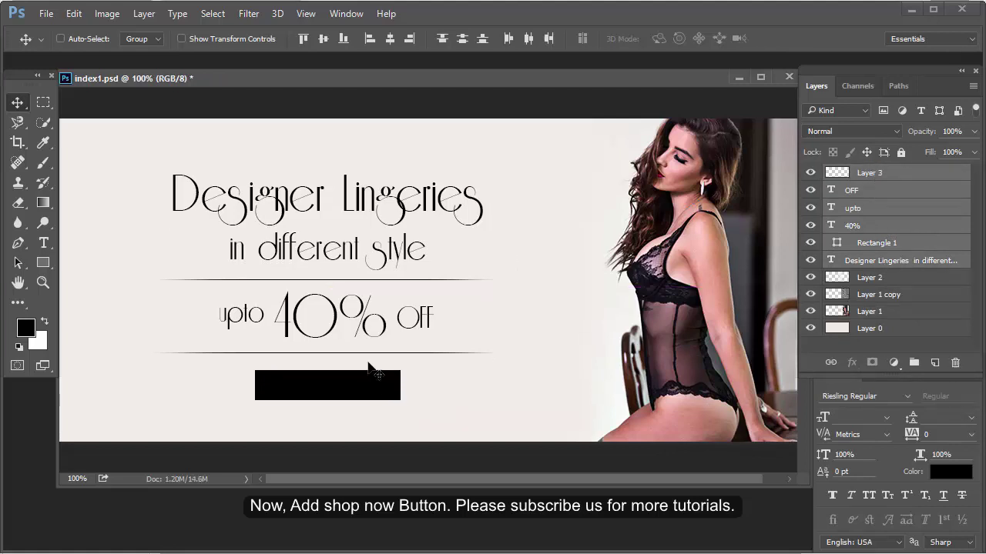
Step: Drop a copy of OFF onto the black button and make it white
{"action": "left_click", "coordinate": [885, 190]}
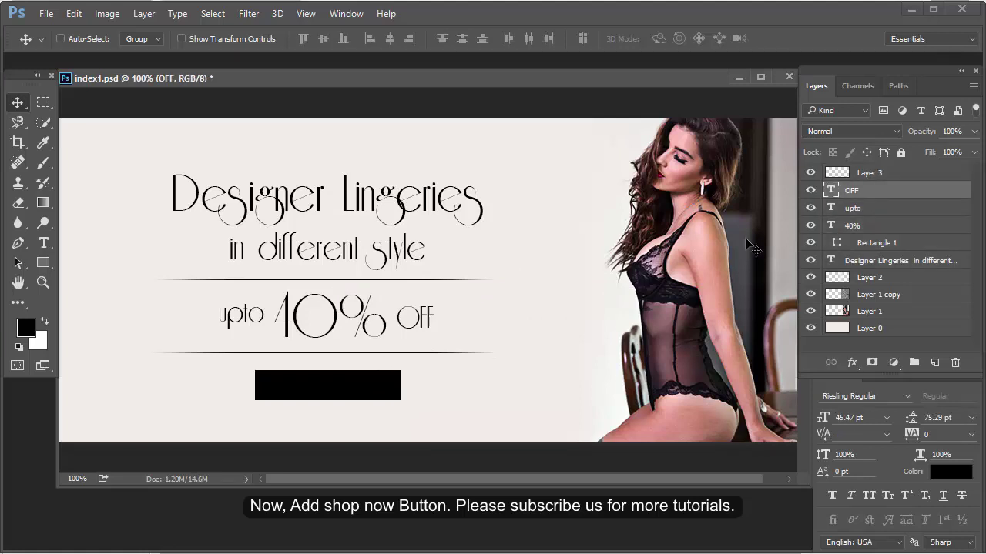
{"action": "left_click_drag", "start_coordinate": [421, 327], "coordinate": [400, 374]}
{"action": "key", "text": "ctrl+z"}
{"action": "left_click_drag", "start_coordinate": [344, 389], "coordinate": [344, 389]}
{"action": "key", "text": "x"}
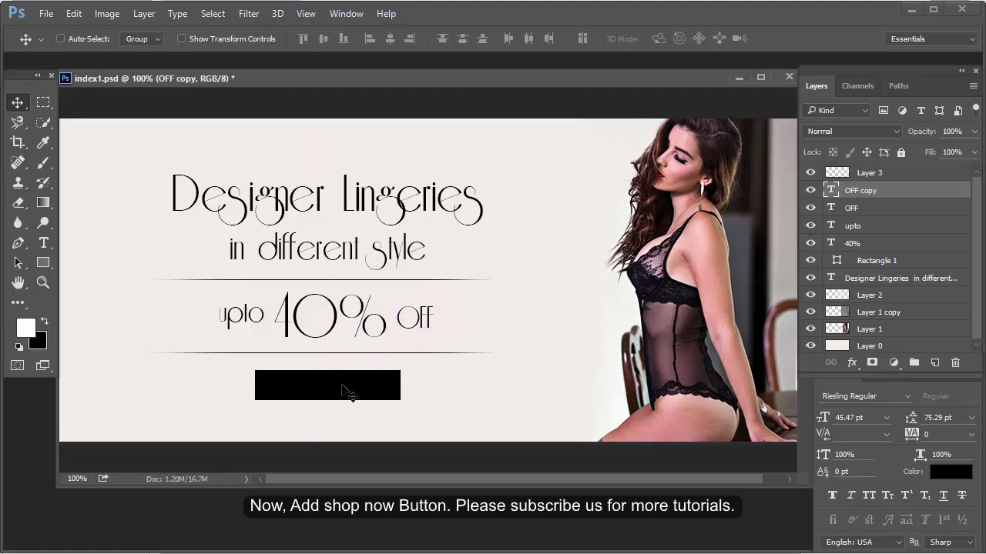
{"action": "key", "text": "alt+BackSpace"}
Step: Retype the copy as 'SHOP NOW' at 36.6 pt and centre it on the button
{"action": "key", "text": "t"}
{"action": "double_click", "coordinate": [343, 385]}
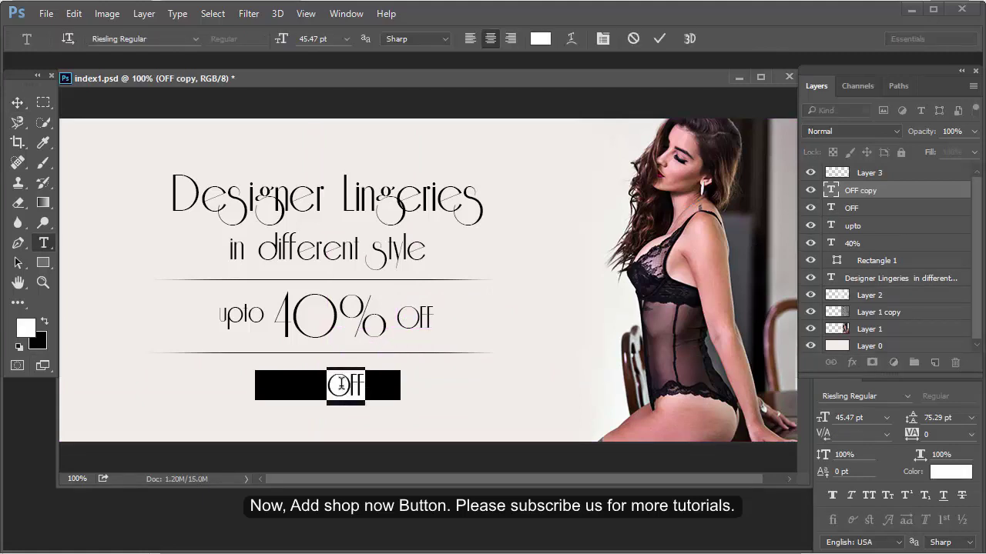
{"action": "type", "text": "sh"}
{"action": "key", "text": "BackSpace"}
{"action": "key", "text": "BackSpace"}
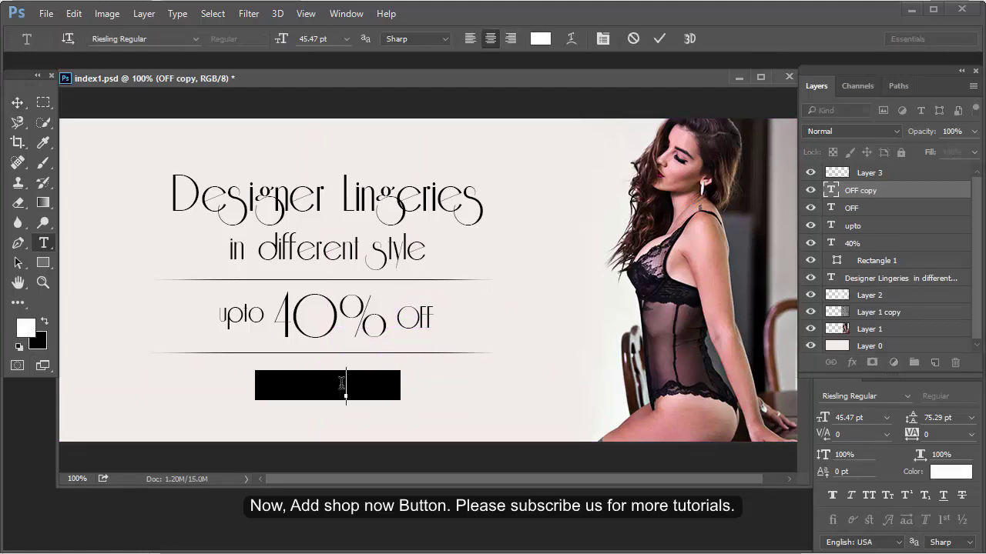
{"action": "type", "text": "SHOP NOW"}
{"action": "key", "text": "ctrl+a"}
{"action": "key", "text": "ctrl+shift+comma"}
{"action": "key", "text": "ctrl+shift+comma"}
{"action": "key", "text": "ctrl+shift+comma"}
{"action": "key", "text": "ctrl+shift+comma"}
{"action": "key", "text": "ctrl+Return"}
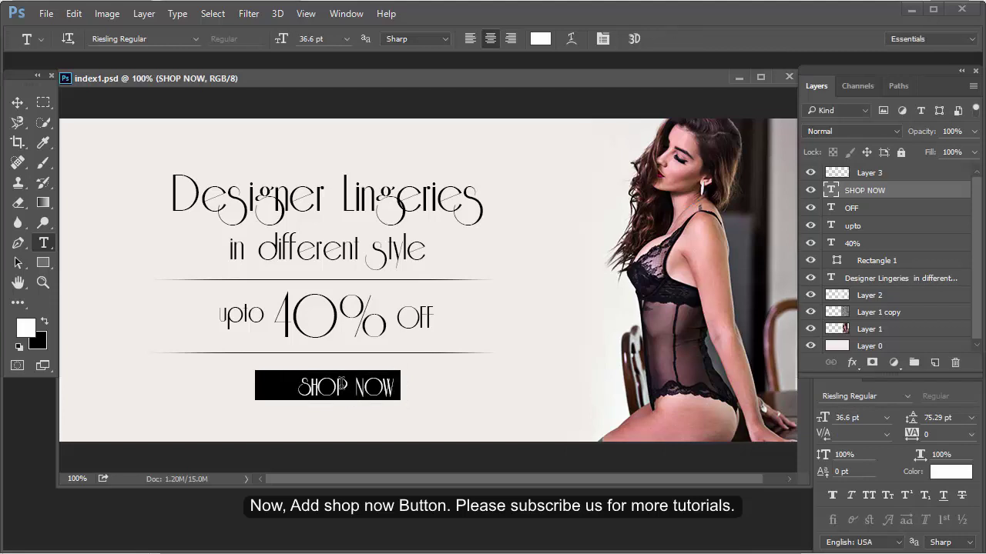
{"action": "key", "text": "v"}
{"action": "left_click_drag", "start_coordinate": [355, 395], "coordinate": [338, 393]}
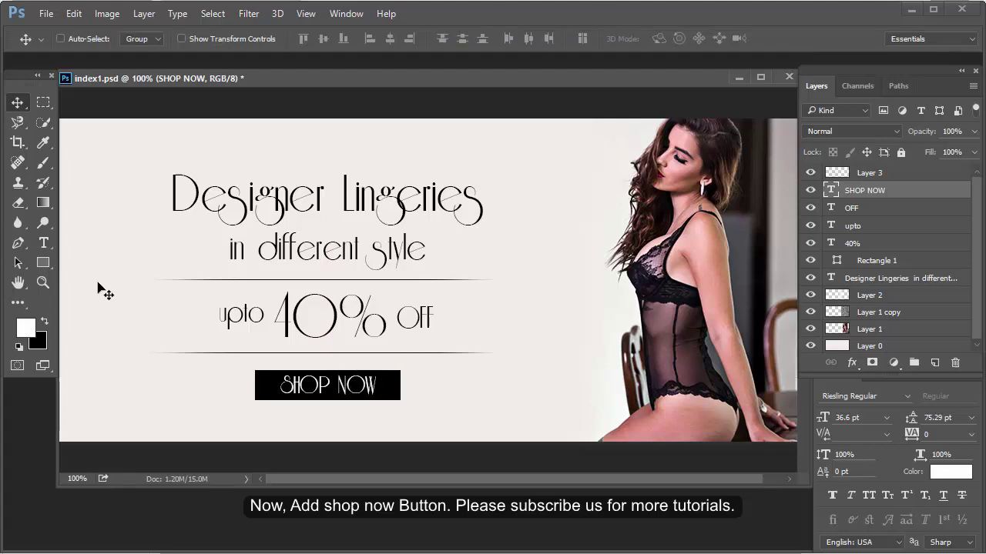
Step: Paint soft white with a 600 px brush on a new layer above Layer 1 copy, then save
{"action": "left_click", "coordinate": [43, 163]}
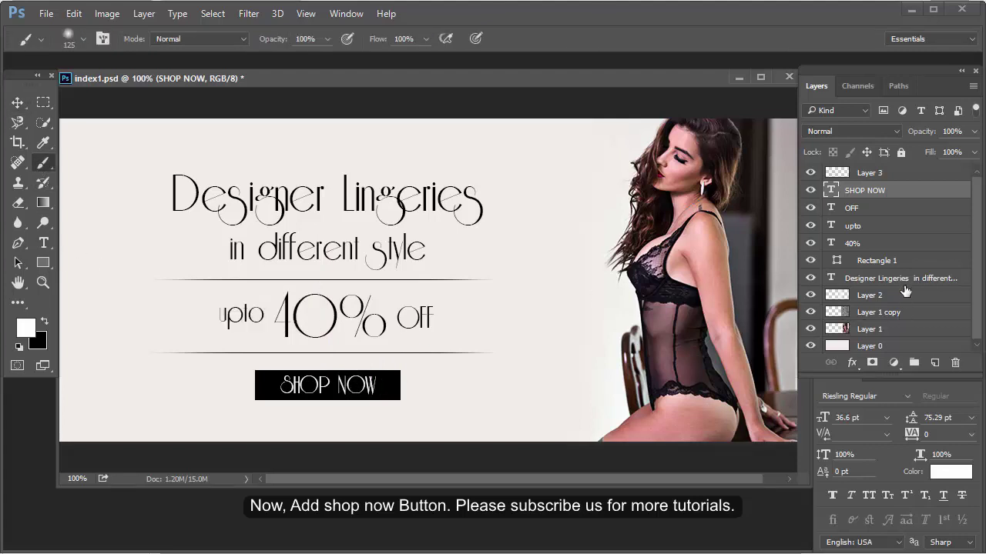
{"action": "left_click", "coordinate": [905, 282]}
{"action": "left_click", "coordinate": [934, 362]}
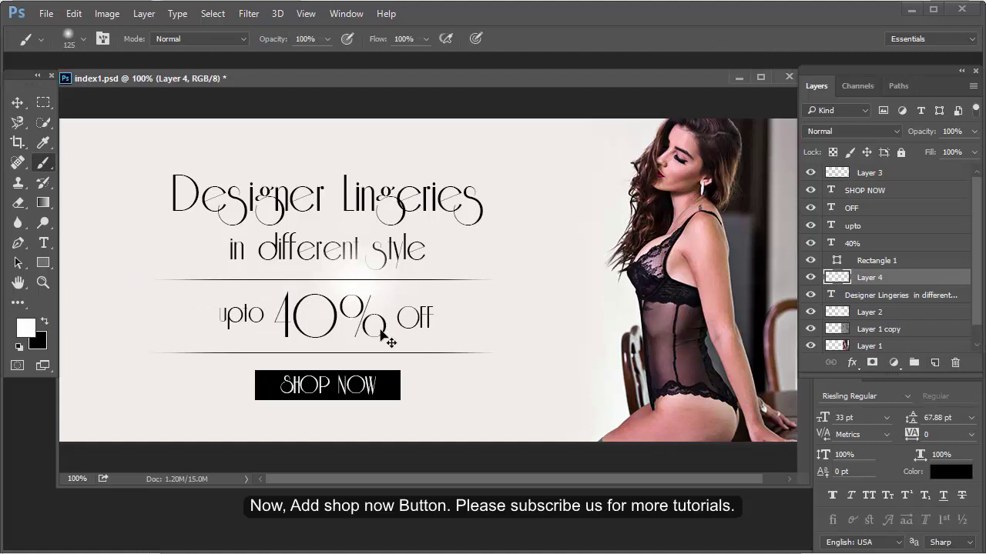
{"action": "key", "text": "bracketright"}
{"action": "key", "text": "bracketright"}
{"action": "key", "text": "bracketright"}
{"action": "key", "text": "bracketright"}
{"action": "key", "text": "bracketright"}
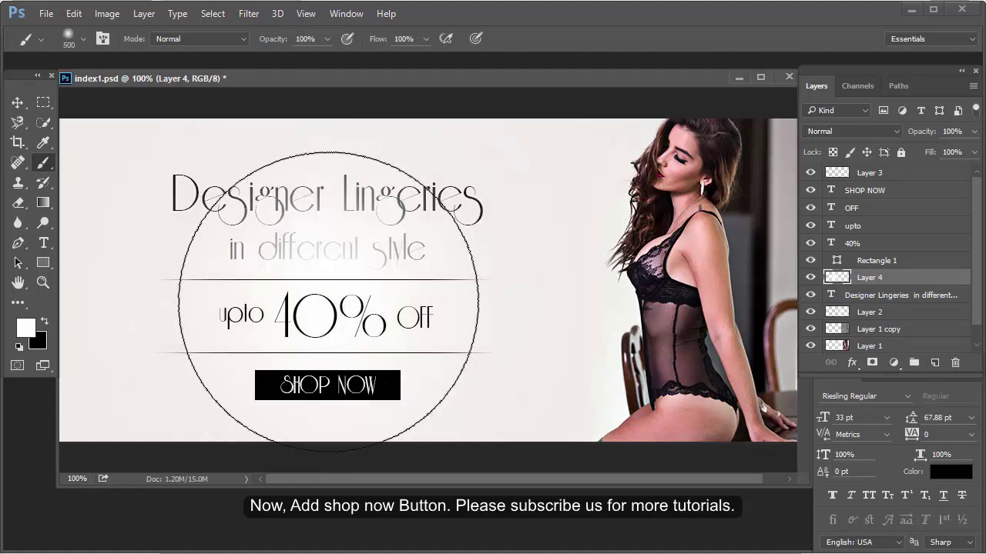
{"action": "left_click", "coordinate": [884, 330]}
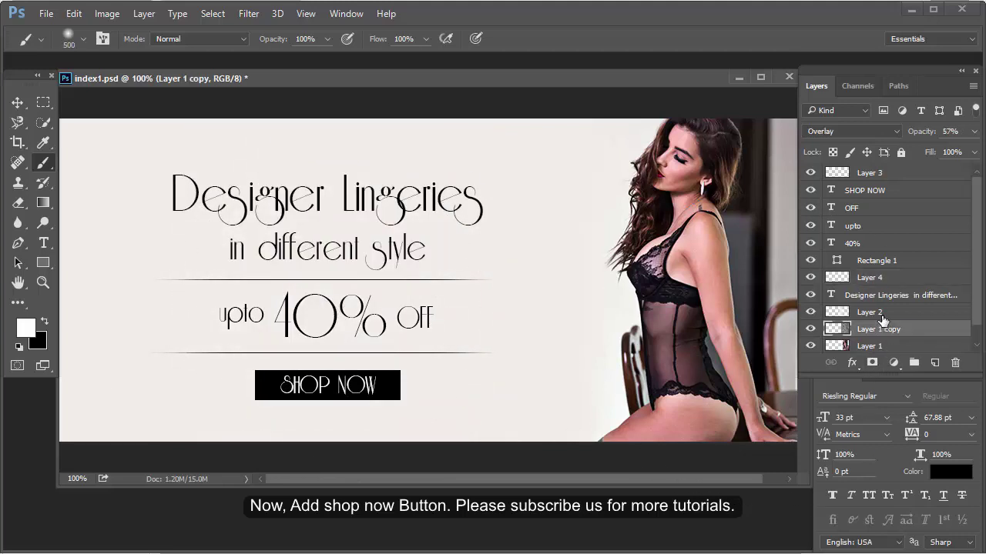
{"action": "left_click", "coordinate": [934, 362]}
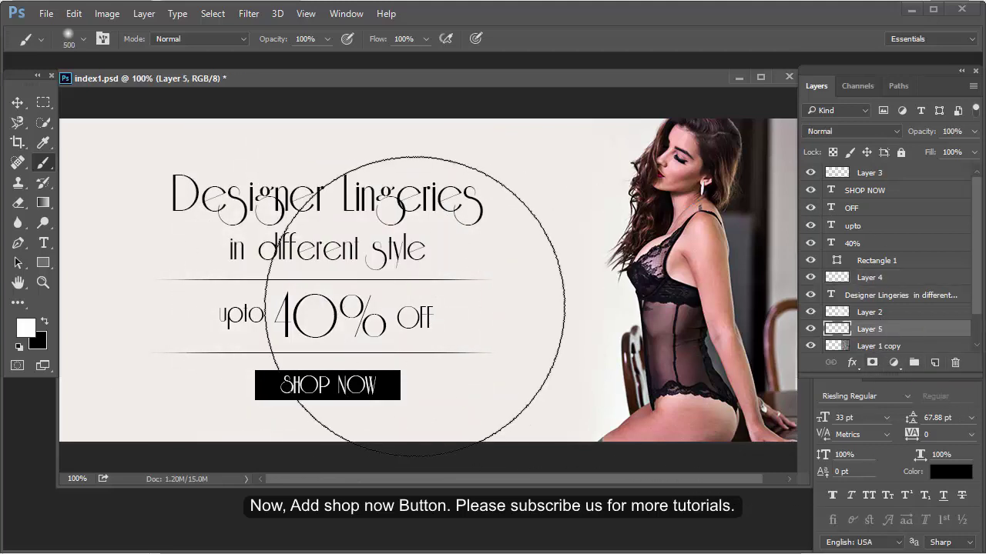
{"action": "left_click", "coordinate": [341, 303]}
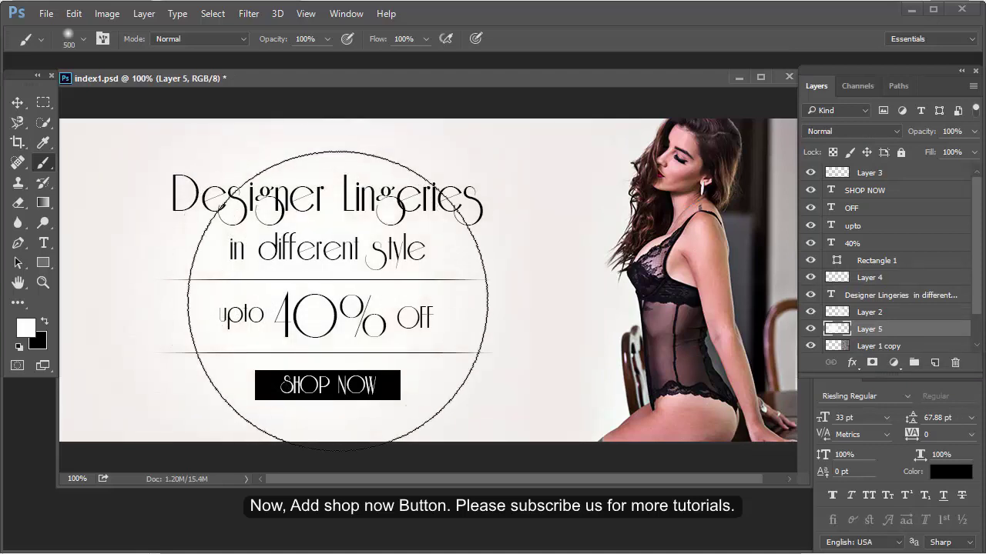
{"action": "key", "text": "ctrl+s"}
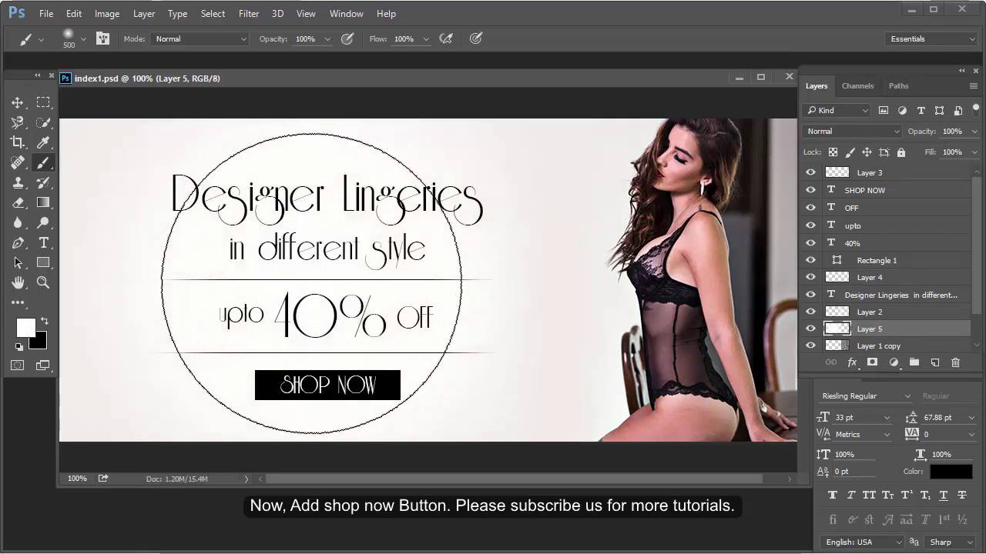
Step: Fill the 'Designer Lingeries in different style' headline with dark red, then select the 40% layer
{"action": "key", "text": "v"}
{"action": "right_click", "coordinate": [285, 206]}
{"action": "left_click", "coordinate": [352, 213]}
{"action": "left_click", "coordinate": [26, 328]}
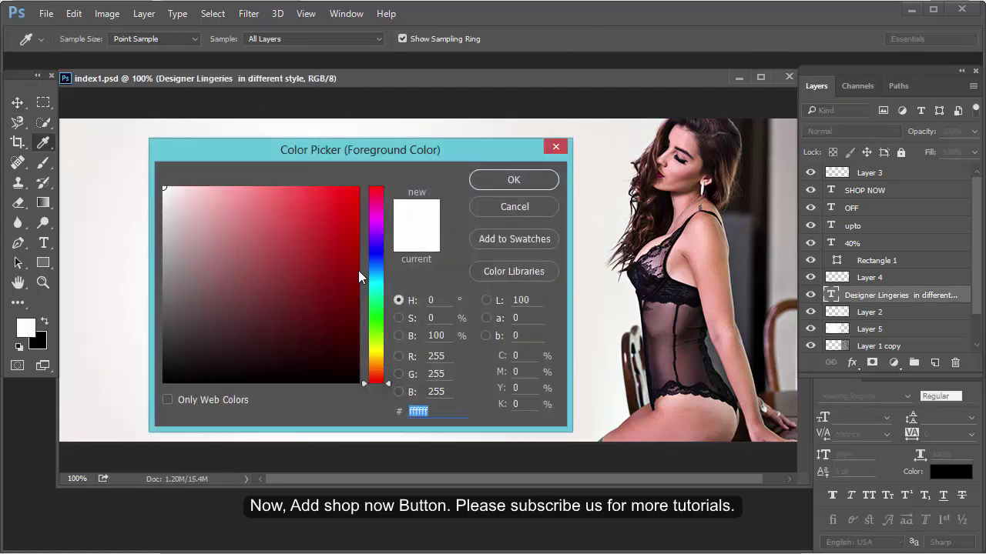
{"action": "left_click", "coordinate": [349, 261]}
{"action": "left_click_drag", "start_coordinate": [404, 151], "coordinate": [619, 296]}
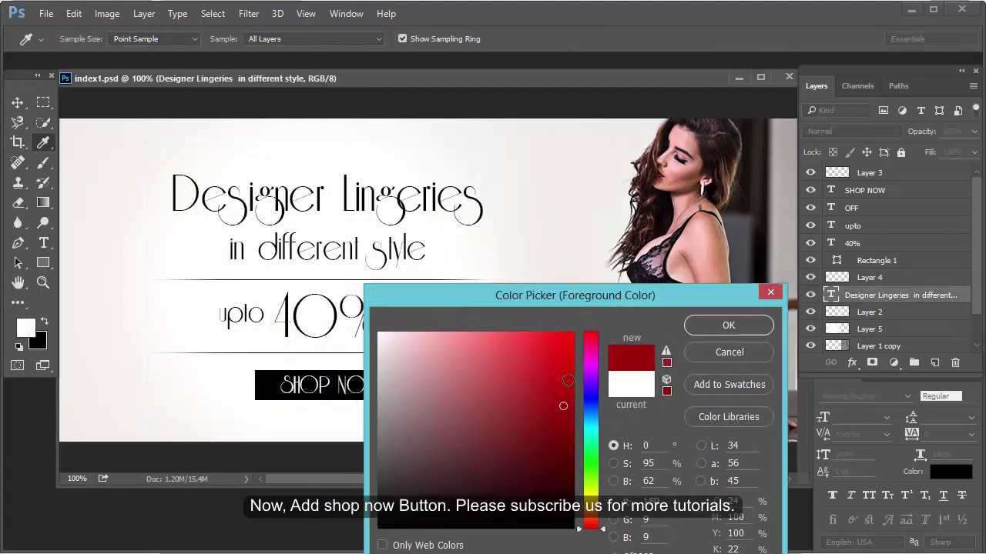
{"action": "left_click", "coordinate": [710, 329]}
{"action": "key", "text": "alt+BackSpace"}
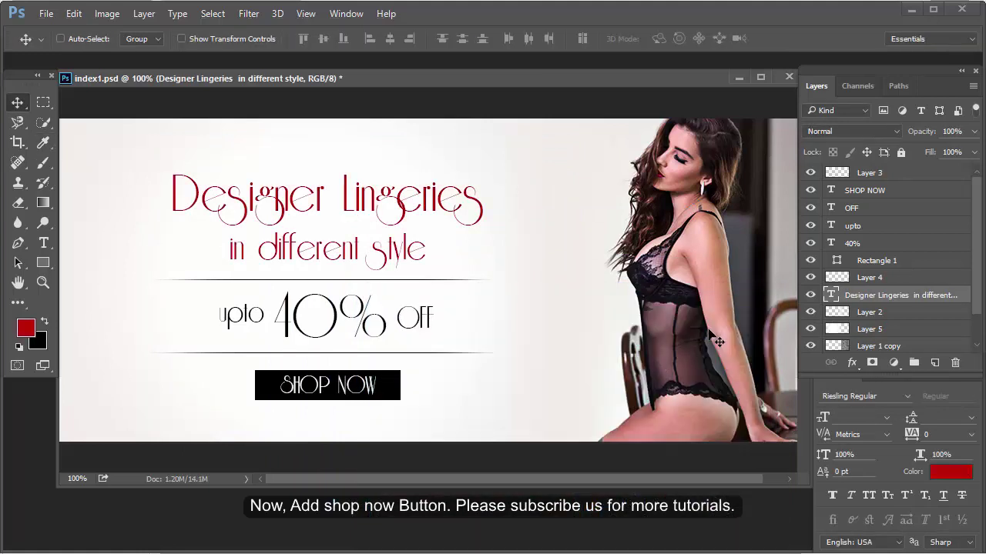
{"action": "right_click", "coordinate": [295, 333]}
{"action": "left_click", "coordinate": [312, 334]}
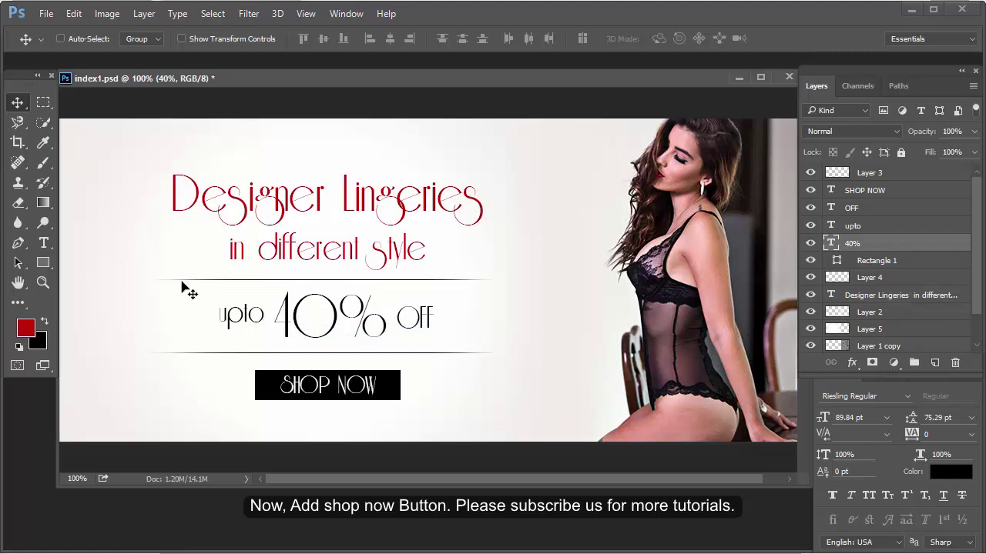
Step: On a new layer above Rectangle 1, fill a rectangle around 'upto 40% OFF' with dark red
{"action": "left_click", "coordinate": [909, 261]}
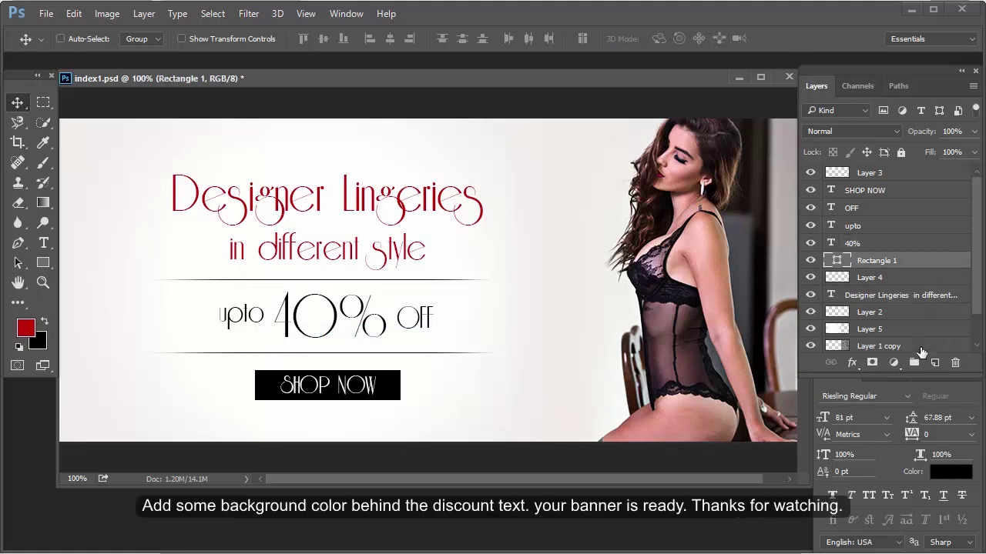
{"action": "left_click", "coordinate": [935, 362]}
{"action": "left_click", "coordinate": [50, 264]}
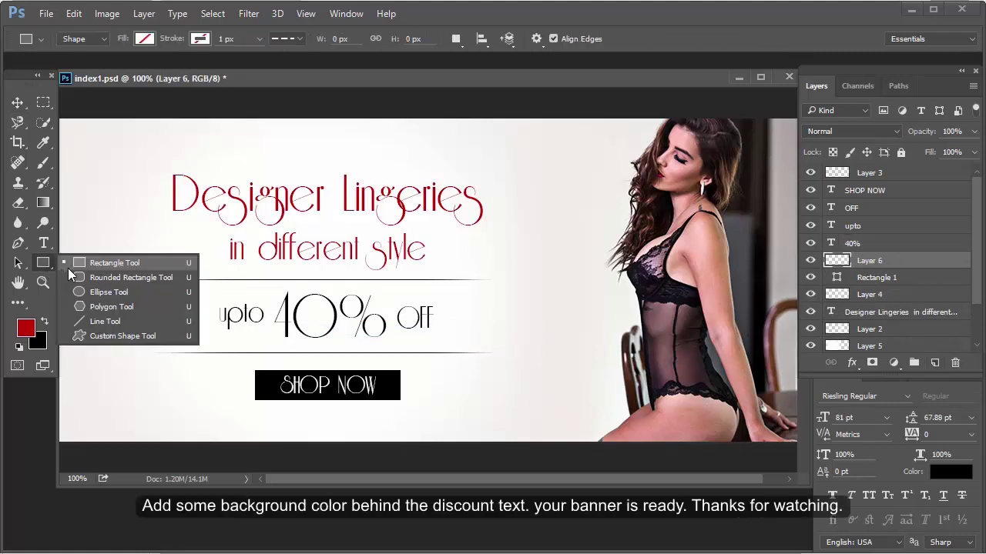
{"action": "left_click", "coordinate": [68, 268]}
{"action": "key", "text": "m"}
{"action": "left_click_drag", "start_coordinate": [154, 283], "coordinate": [539, 353]}
{"action": "key", "text": "alt+BackSpace"}
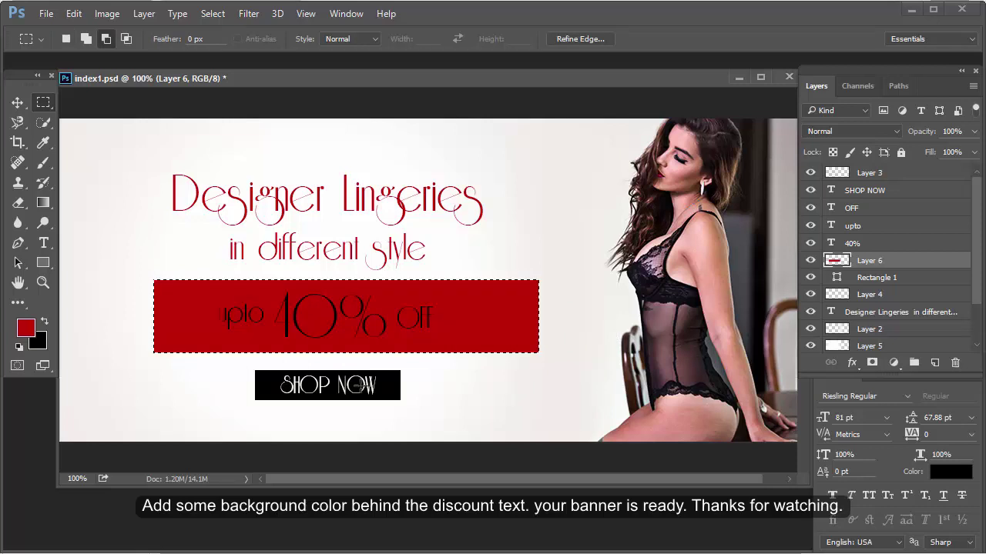
{"action": "key", "text": "ctrl+d"}
Step: Nudge the red band into place and fade its left and right ends with the Eraser
{"action": "key", "text": "v"}
{"action": "key", "text": "shift+Left"}
{"action": "key", "text": "shift+Left"}
{"action": "key", "text": "shift+Left"}
{"action": "key", "text": "shift+Right"}
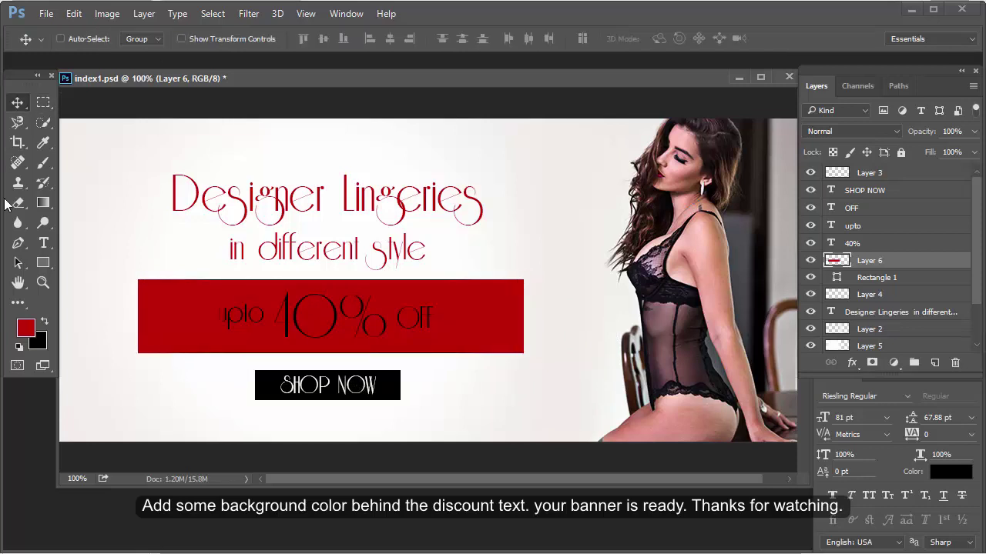
{"action": "left_click", "coordinate": [18, 202]}
{"action": "left_click_drag", "start_coordinate": [120, 277], "coordinate": [121, 372]}
{"action": "mouse_move", "coordinate": [563, 332]}
{"action": "left_mouse_down"}
{"action": "mouse_move", "coordinate": [571, 258]}
{"action": "mouse_move", "coordinate": [578, 353]}
{"action": "mouse_move", "coordinate": [572, 271]}
{"action": "left_mouse_up"}
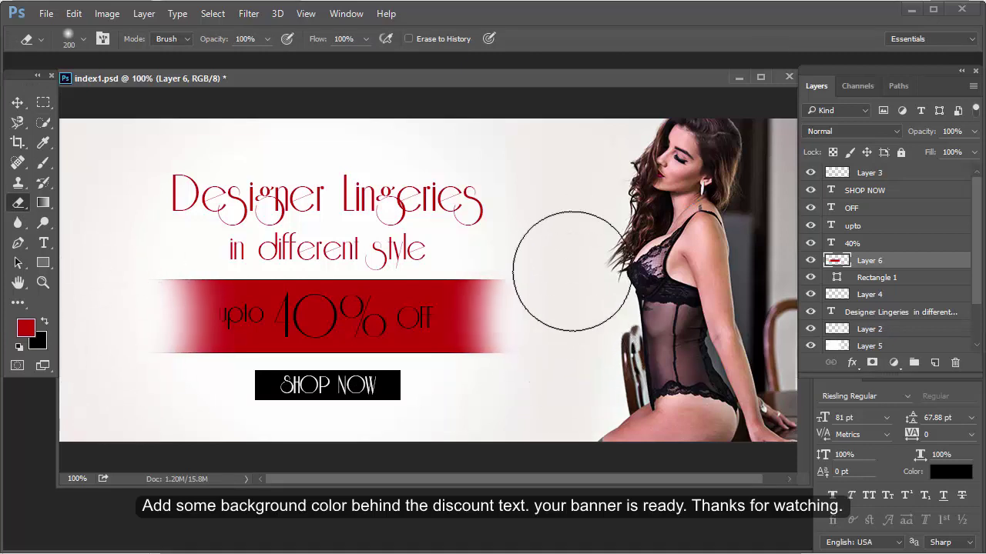
Step: Fill the 'upto', 'OFF' and '40%' text layers with white
{"action": "key", "text": "v"}
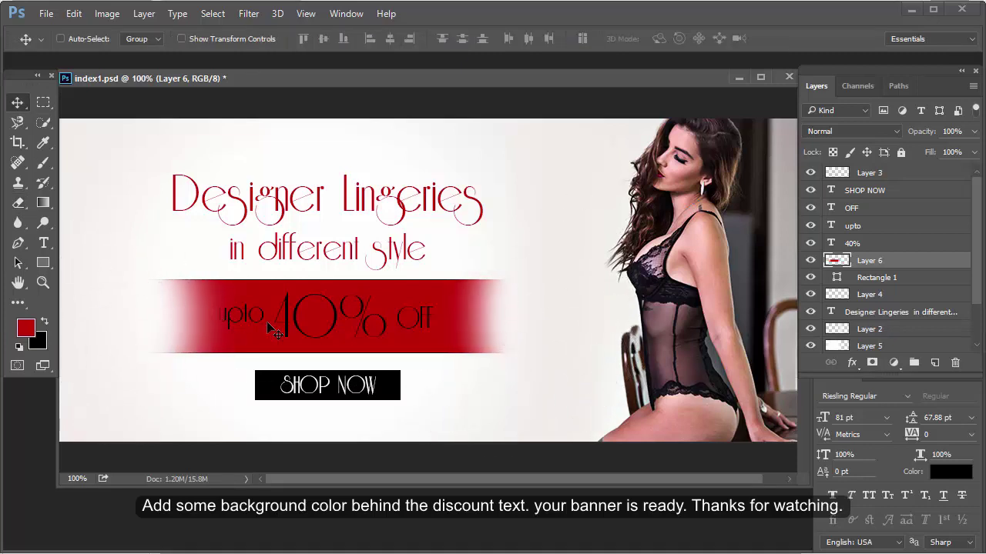
{"action": "left_click", "coordinate": [904, 226]}
{"action": "key", "text": "d"}
{"action": "key", "text": "x"}
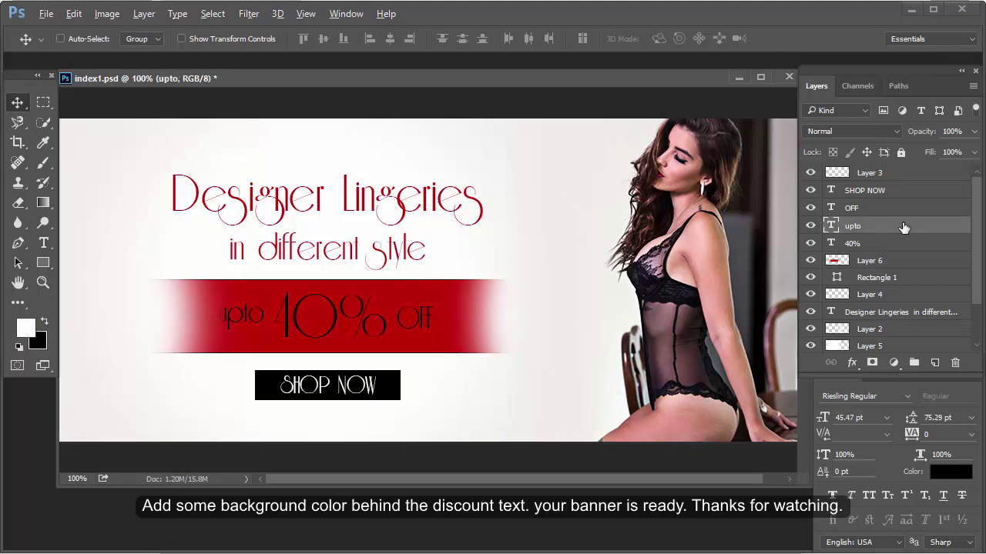
{"action": "key", "text": "alt+BackSpace"}
{"action": "left_click", "coordinate": [894, 211]}
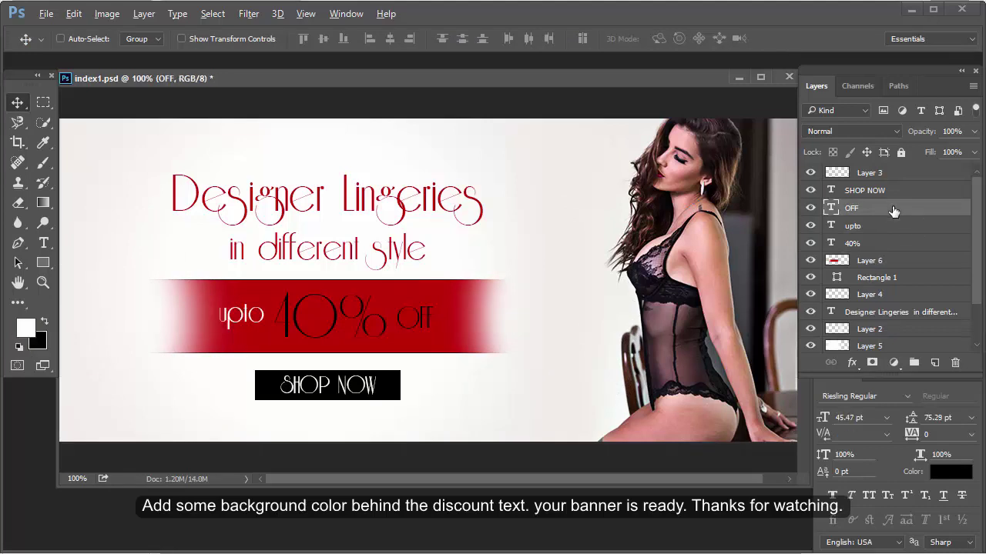
{"action": "key", "text": "alt+BackSpace"}
{"action": "left_click", "coordinate": [885, 241]}
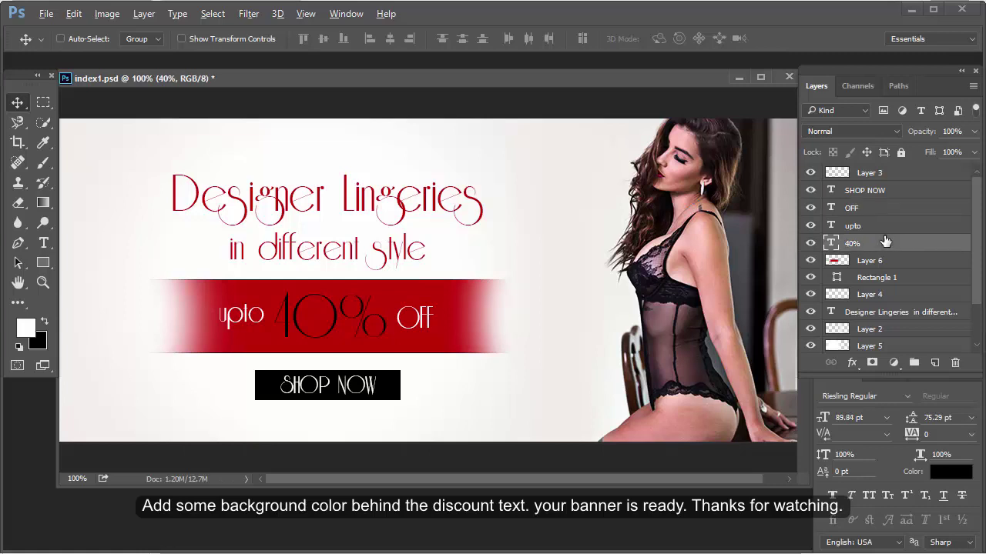
{"action": "key", "text": "alt+BackSpace"}
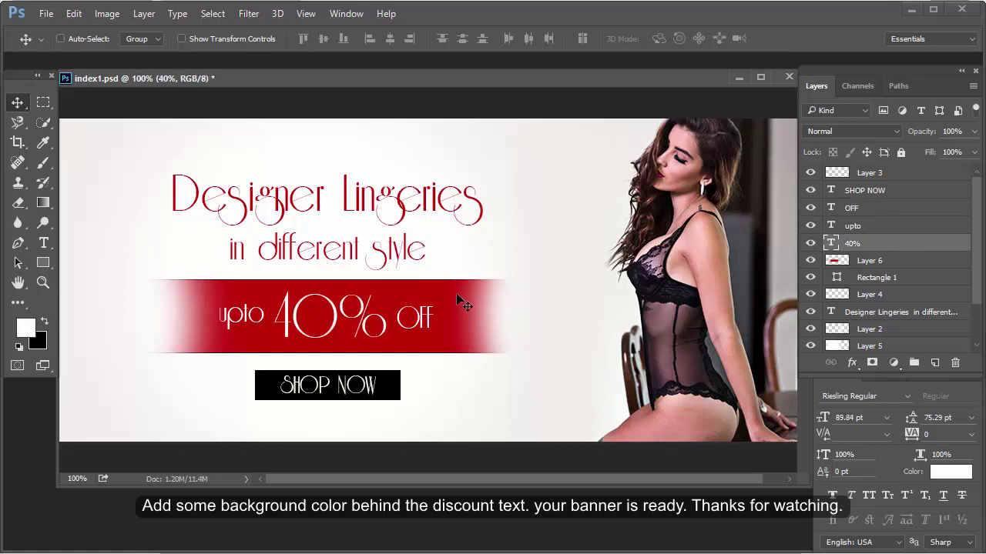
Step: Select Layer 6, the red band, from the canvas layer list
{"action": "right_click", "coordinate": [461, 302]}
{"action": "left_click", "coordinate": [882, 268]}
{"action": "left_click", "coordinate": [878, 262]}
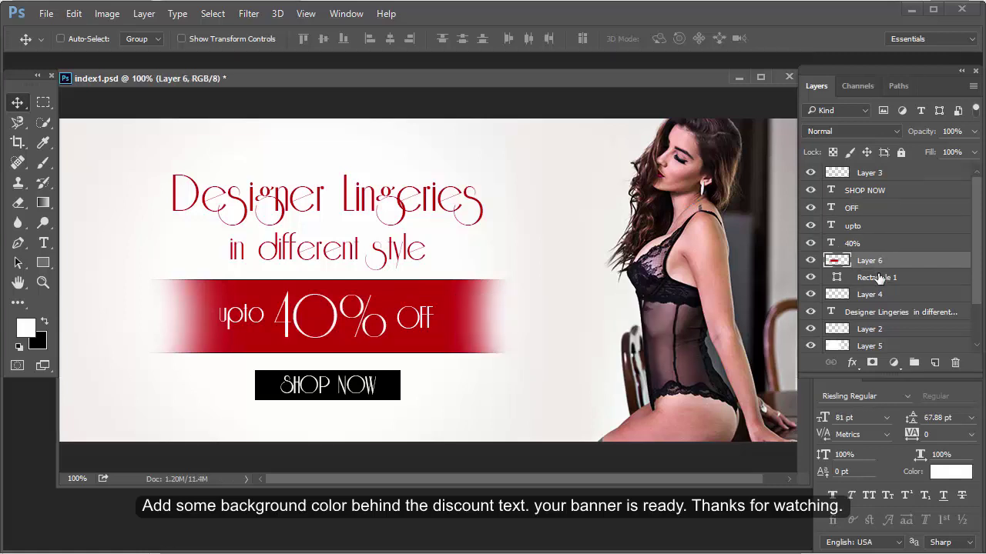
Step: Widen the red band evenly on both sides with Free Transform
{"action": "key", "text": "ctrl+t"}
{"action": "left_click_drag", "start_coordinate": [532, 317], "coordinate": [599, 321]}
{"action": "key", "text": "Return"}
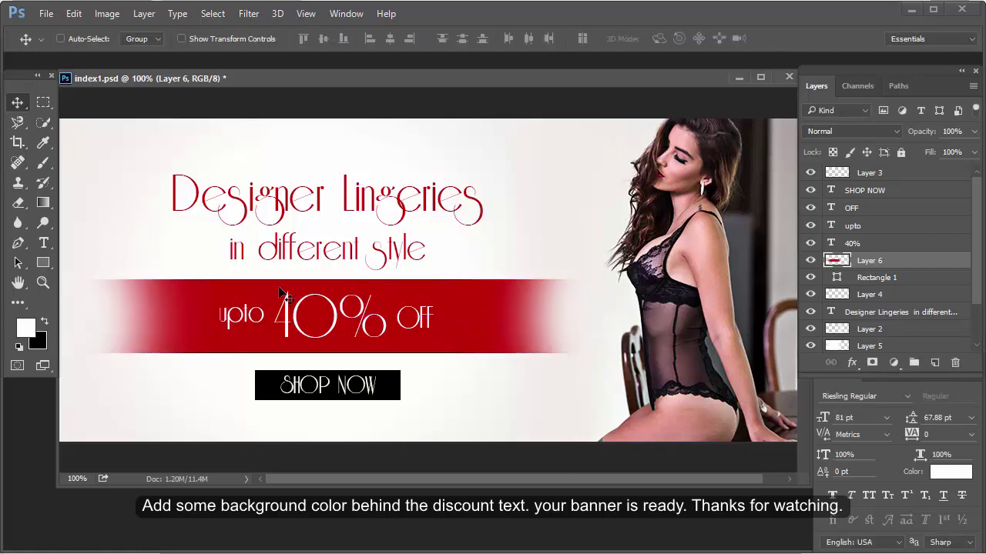
{"action": "key", "text": "0"}
Step: Delete the faded left and right ends of the band, leaving a crisp rectangle
{"action": "key", "text": "m"}
{"action": "left_click_drag", "start_coordinate": [71, 152], "coordinate": [174, 426]}
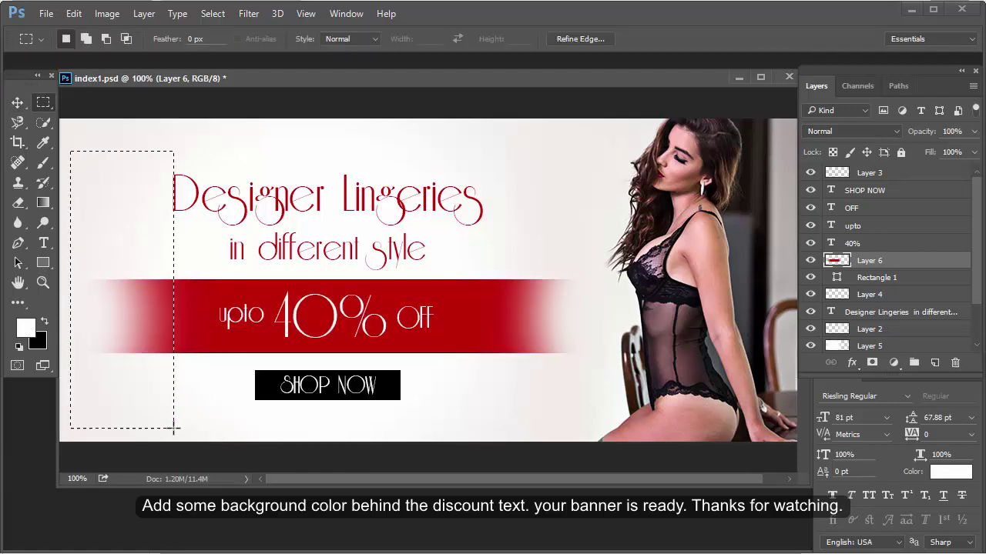
{"action": "key", "text": "Delete"}
{"action": "key", "text": "ctrl+d"}
{"action": "left_click_drag", "start_coordinate": [597, 150], "coordinate": [482, 429]}
{"action": "key", "text": "Delete"}
{"action": "key", "text": "ctrl+d"}
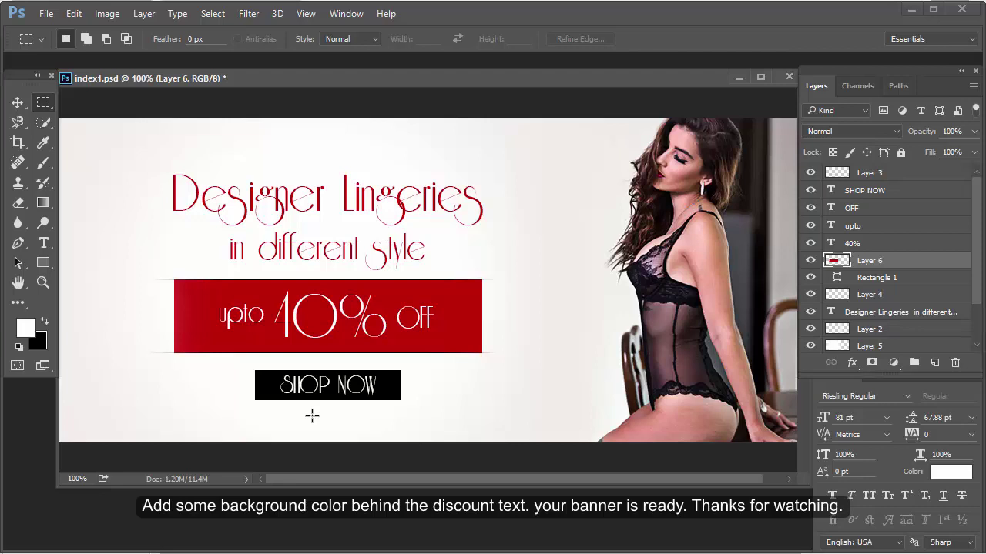
{"action": "key", "text": "v"}
{"action": "right_click", "coordinate": [455, 329]}
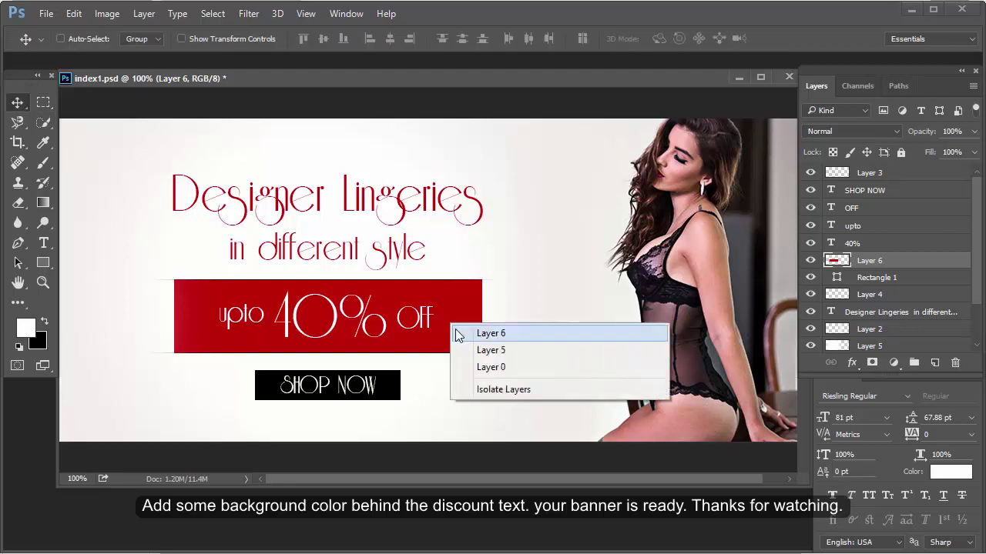